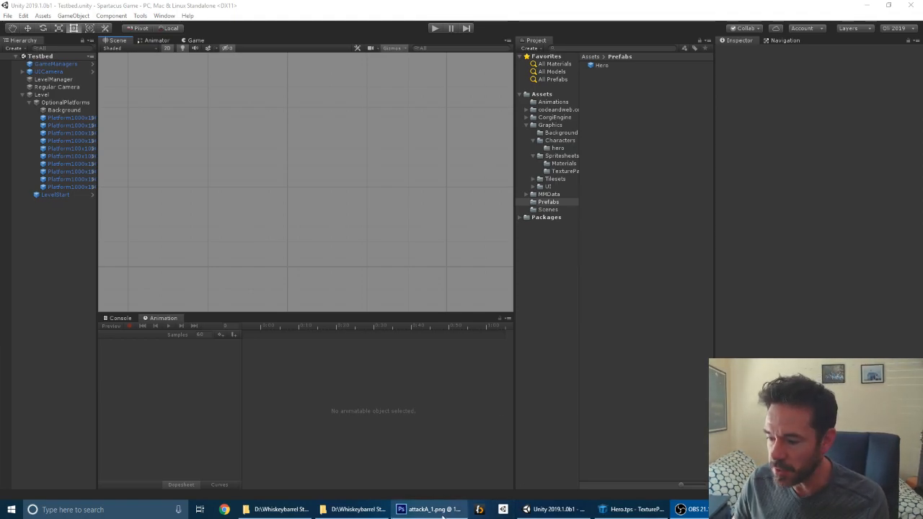
Switch to Photoshop and check the pixel dimensions of attackA_1.png, leaving the image size unchanged.
left_click(443, 510)
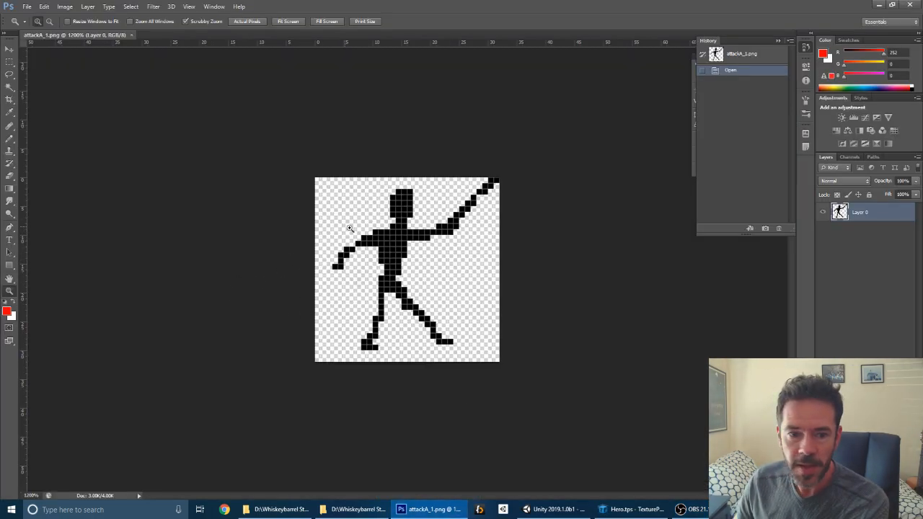
left_click(65, 6)
left_click(94, 76)
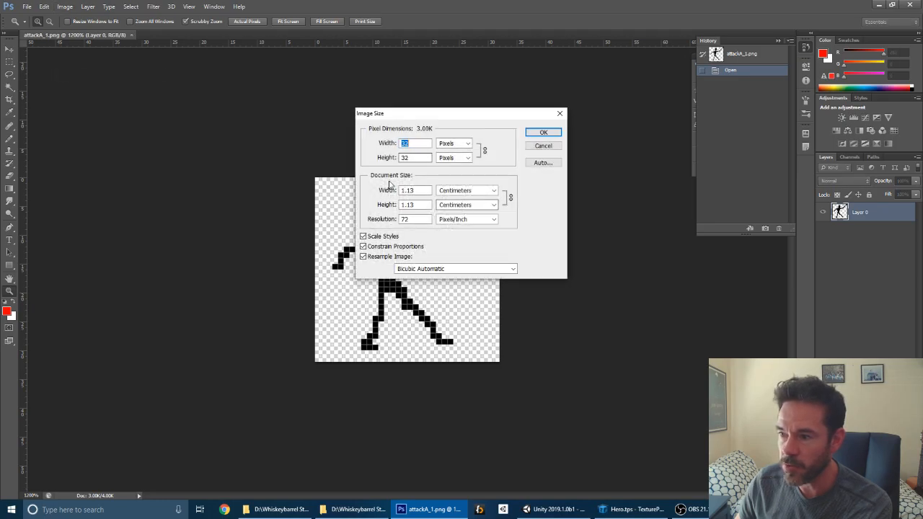
left_click(556, 148)
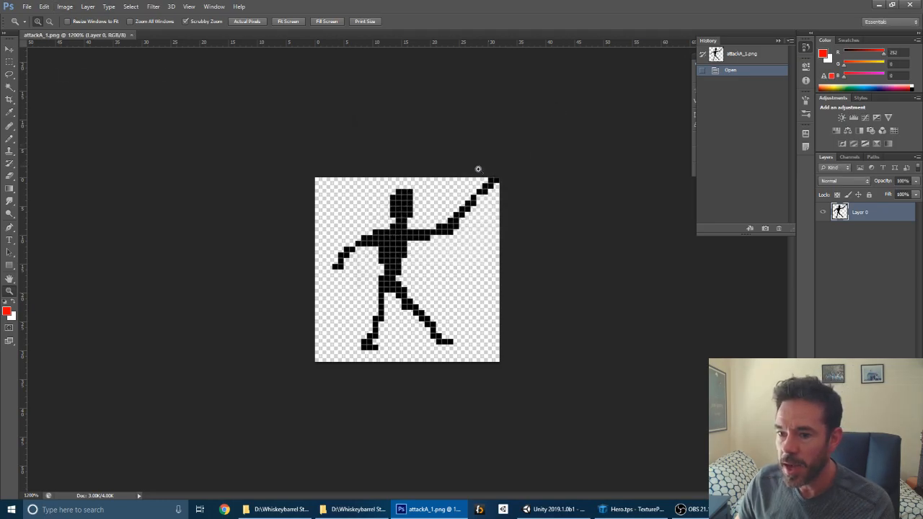
Try out a black Pencil stroke and the Eraser on the attackA_1.png figure, and close the file without saving.
key("d")
left_click(9, 139)
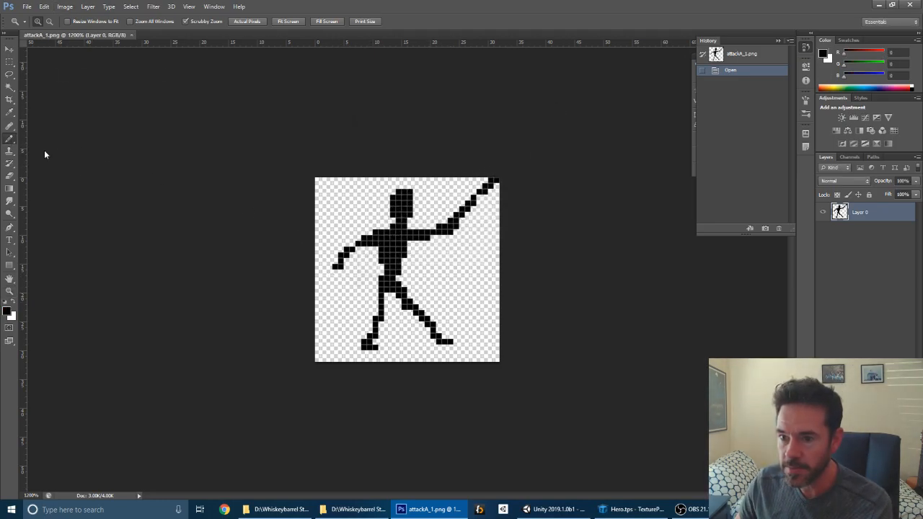
mouse_move(387, 221)
left_mouse_down()
mouse_move(366, 249)
mouse_move(449, 324)
mouse_move(406, 308)
mouse_move(444, 352)
left_mouse_up()
key("e")
mouse_move(444, 313)
left_mouse_down()
mouse_move(421, 280)
mouse_move(422, 291)
mouse_move(457, 273)
left_mouse_up()
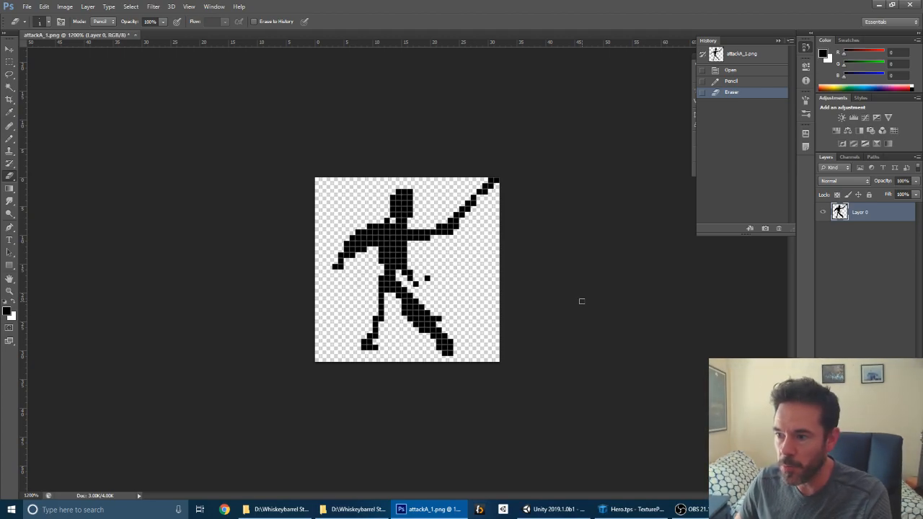
left_click(136, 34)
key("Escape")
Open hurt.png from the hero sprite folder and enlarge it to 500%.
left_click(27, 6)
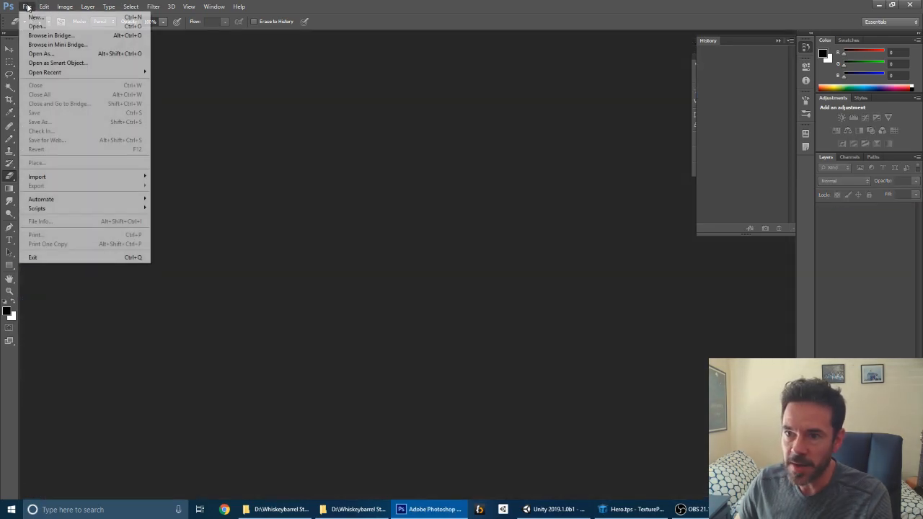
left_click(37, 27)
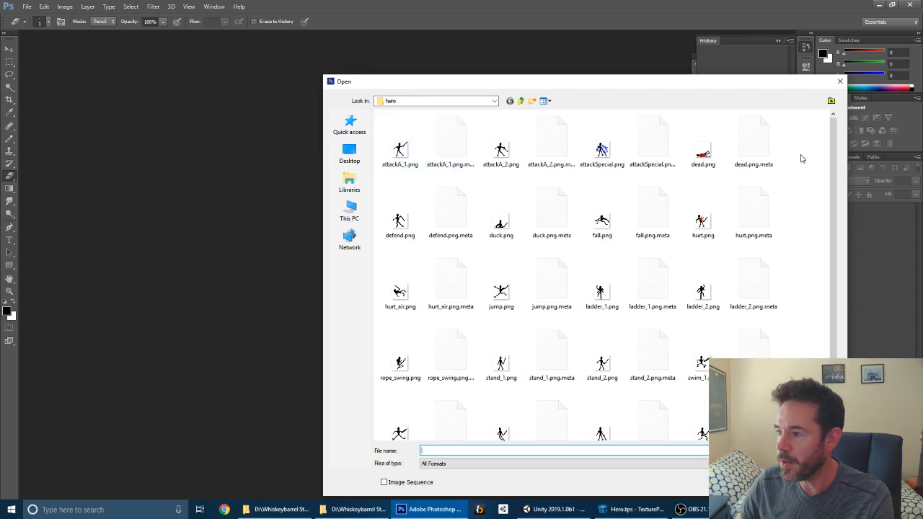
scroll(753, 278, "down", 3)
scroll(747, 287, "up", 3)
left_click(400, 150)
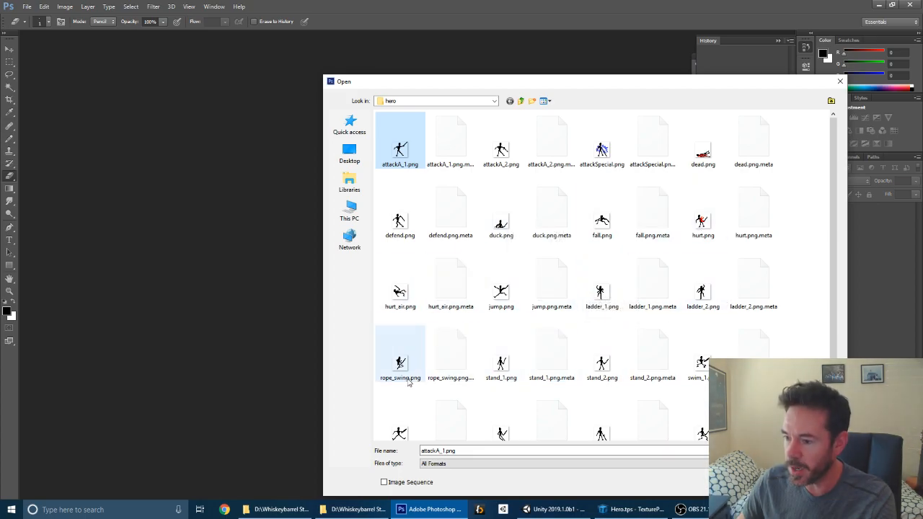
scroll(664, 384, "down", 1)
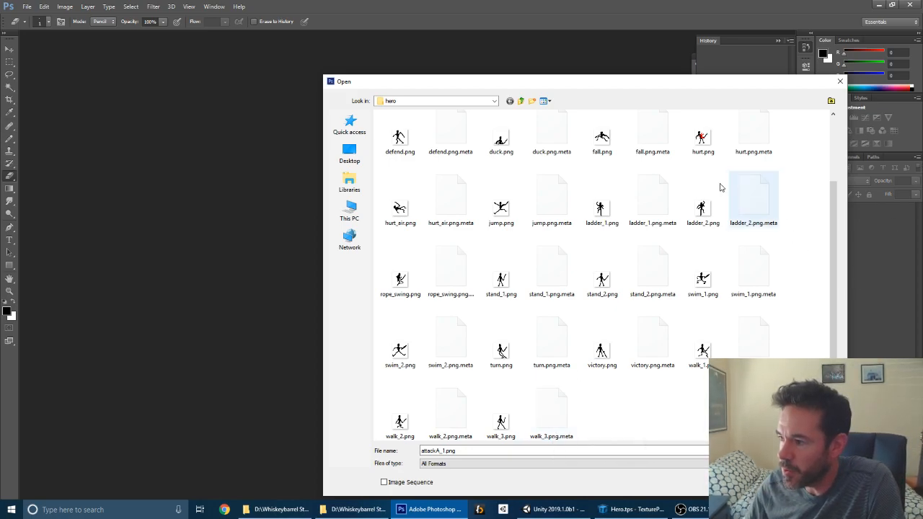
double_click(703, 137)
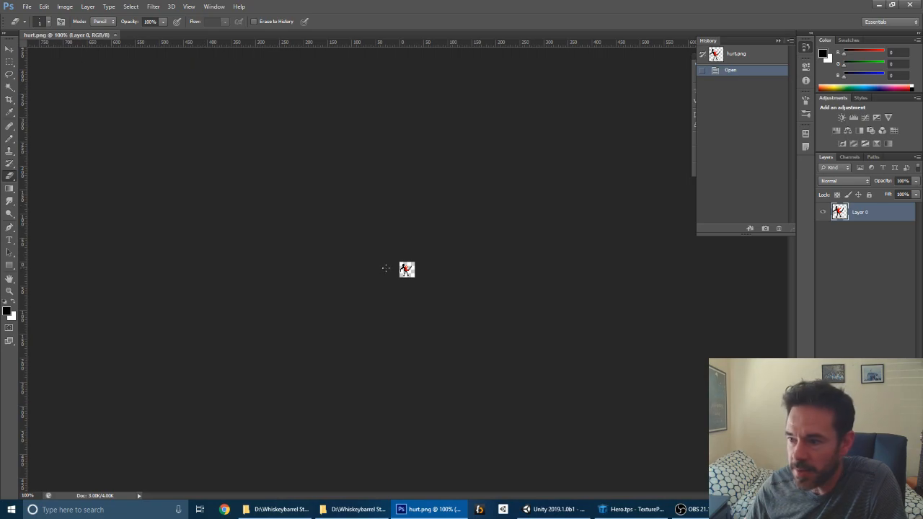
left_click(10, 291)
left_click(421, 266)
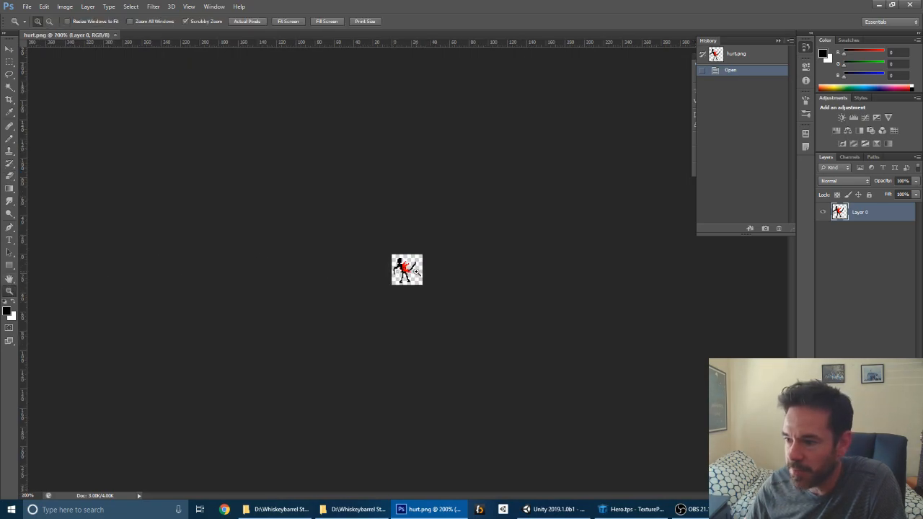
left_click(420, 267)
left_click(420, 267)
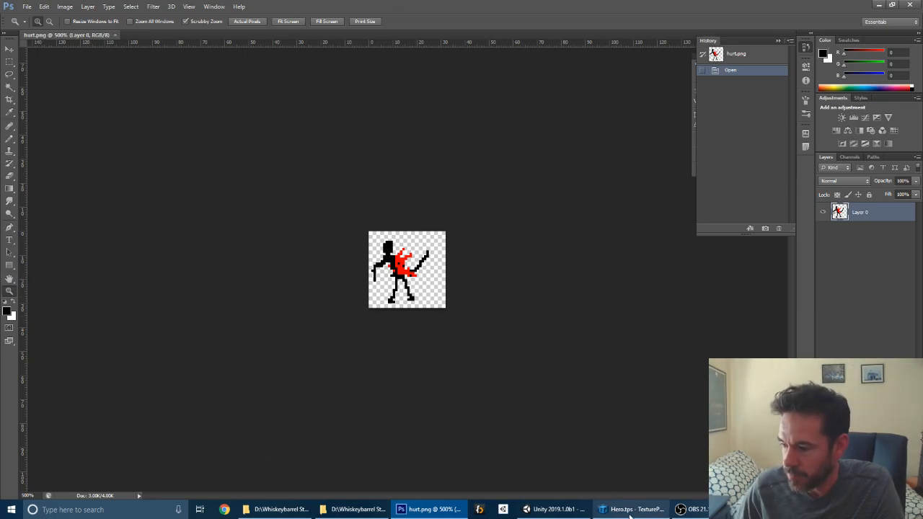
Switch to TexturePacker and examine the packed Hero sprite sheet, including the details of the walk_1.png sprite.
left_click(634, 509)
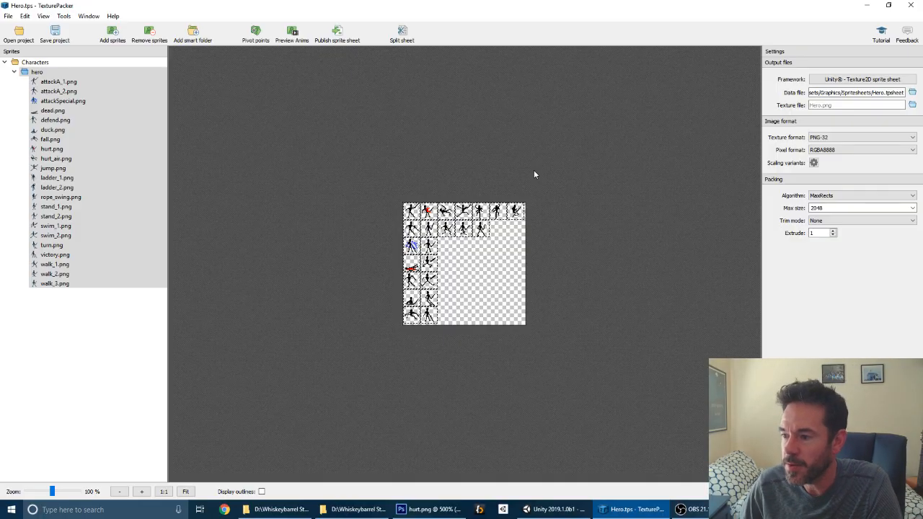
scroll(471, 292, "up", 6)
scroll(472, 293, "down", 3)
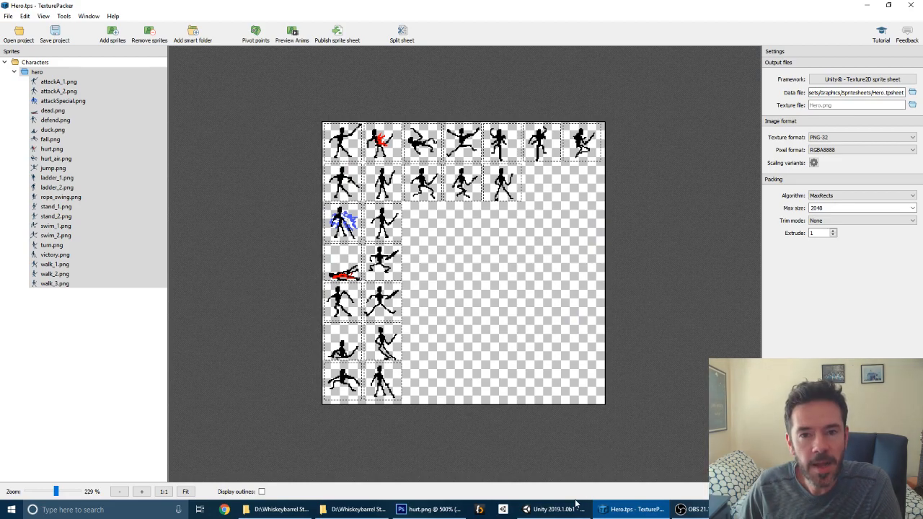
mouse_move(540, 514)
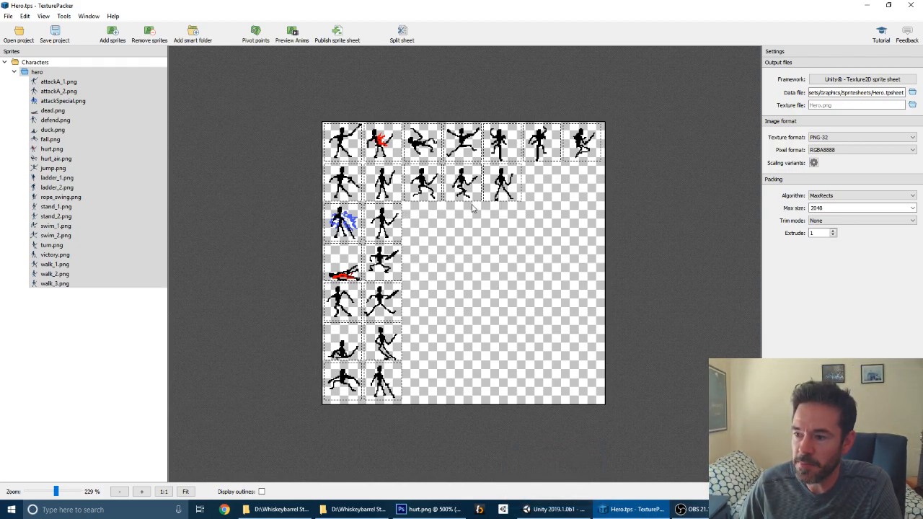
mouse_move(426, 189)
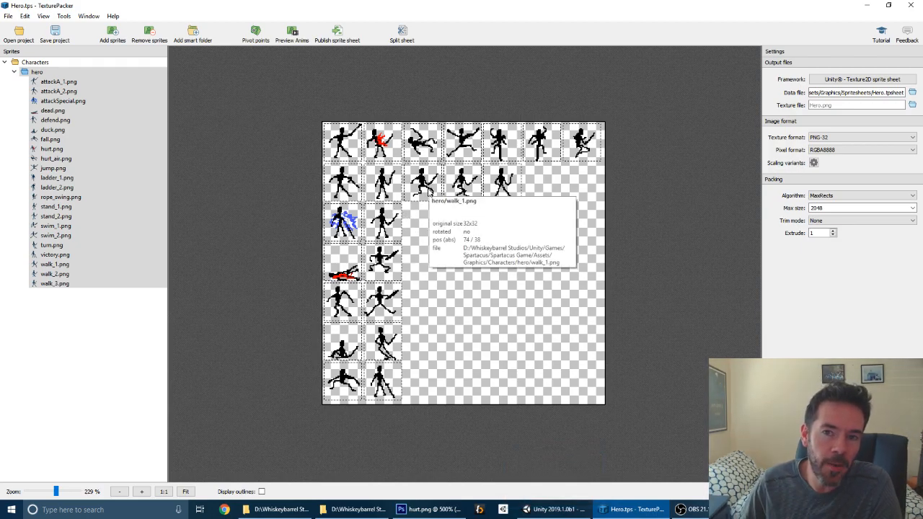
Switch to Unity and inspect the Hero data file in the Graphics/Spritesheets folder.
left_click(554, 509)
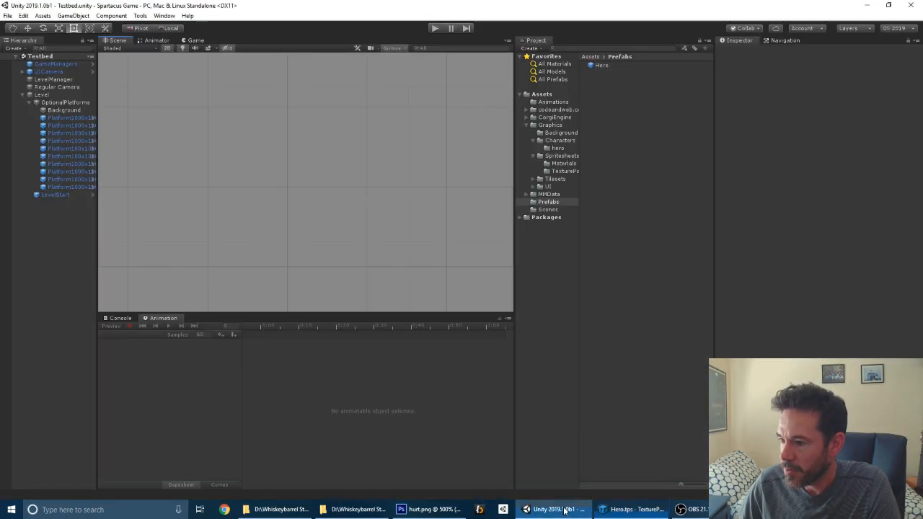
left_click(557, 156)
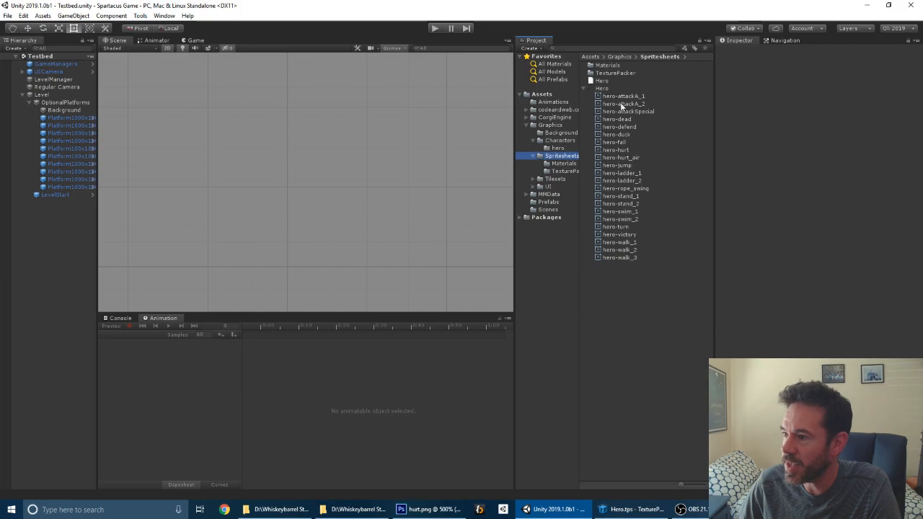
left_click(598, 81)
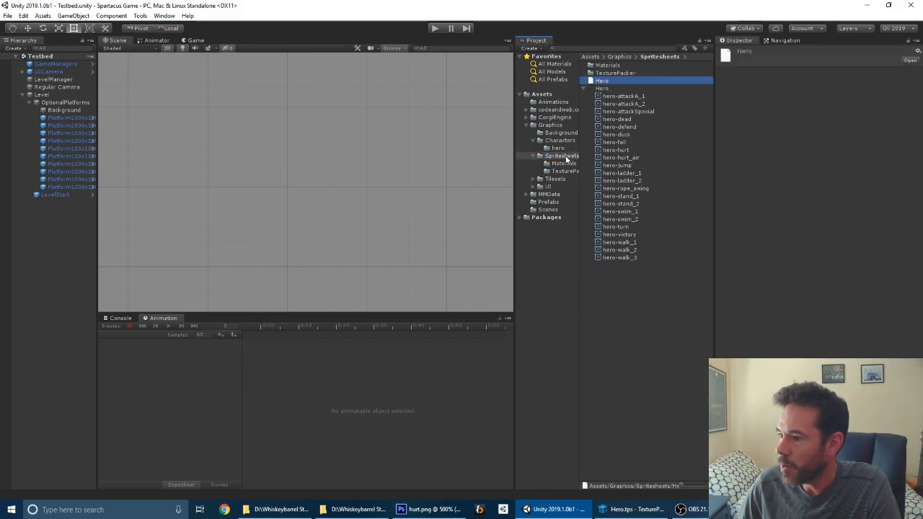
Inspect the CharacterSpritesheet material in the Materials subfolder and the Hero file in the TexturePacker subfolder.
left_click(565, 164)
left_click(623, 57)
left_click(558, 163)
left_click(609, 58)
left_click(560, 162)
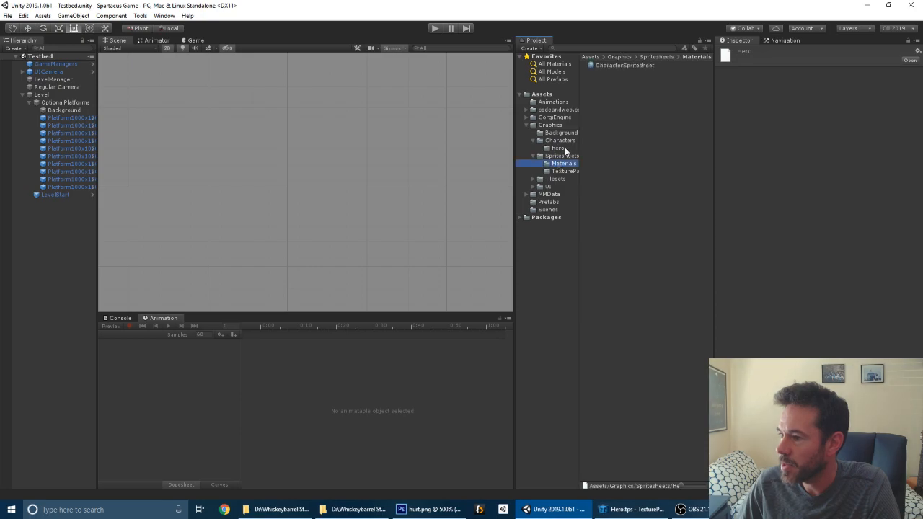
left_click(618, 65)
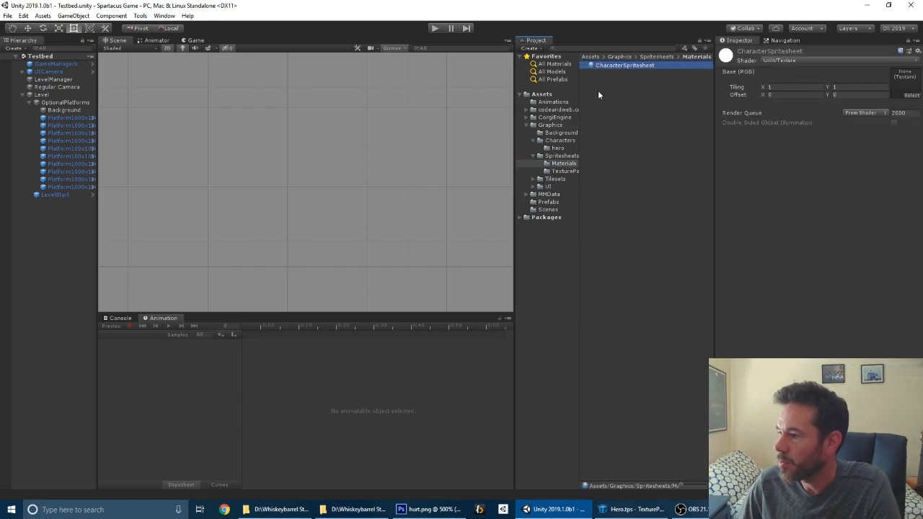
left_click(558, 170)
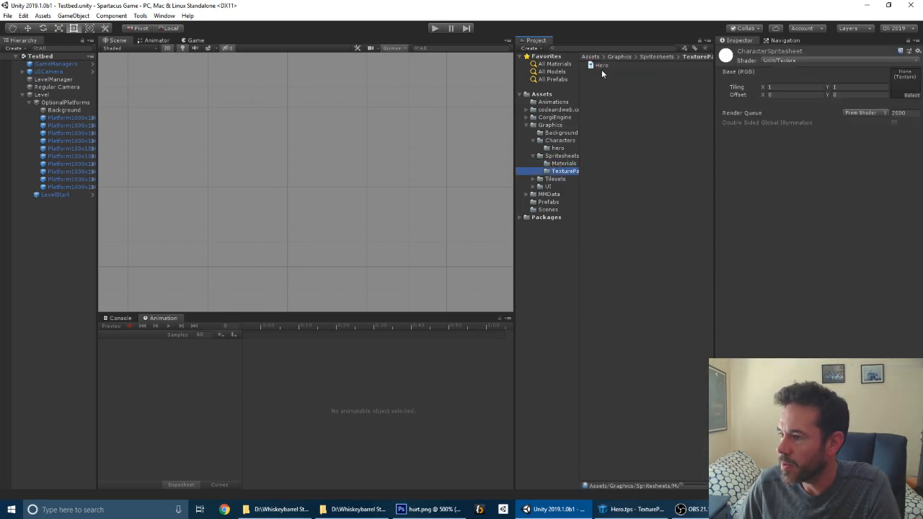
left_click(602, 65)
Review the import settings of every sprite in the Characters/hero folder, from attackA_1 to walk_3 and back.
left_click(556, 148)
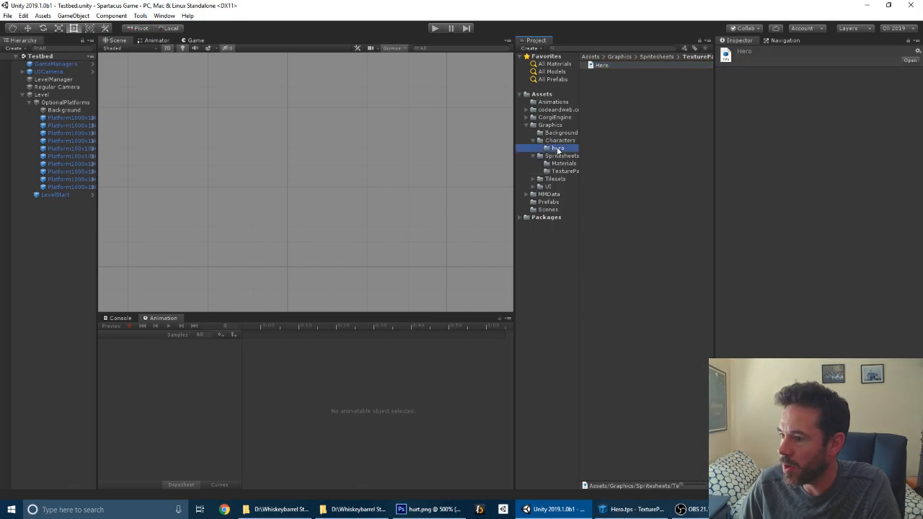
left_click(615, 66)
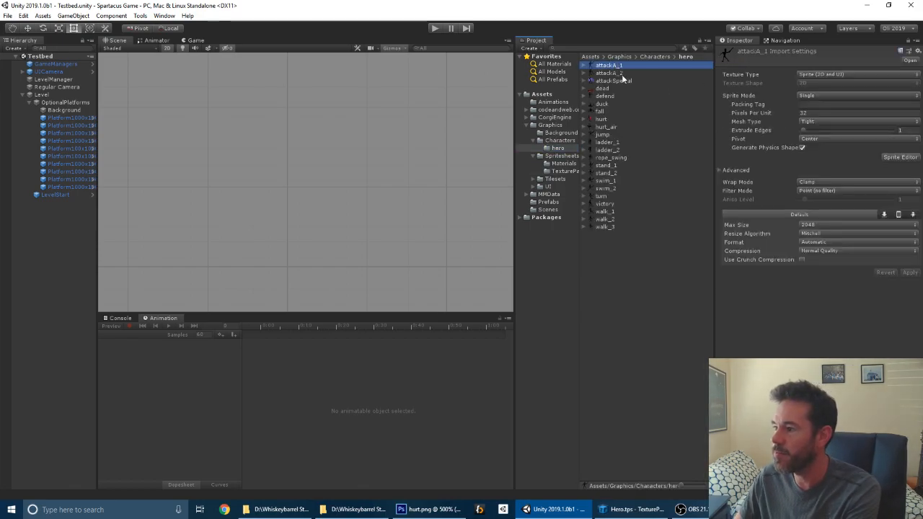
left_click(618, 73)
key("Down")
key("Down")
key("Down")
key("Down")
key("Down")
key("Down")
key("Down")
key("Down")
key("Down")
key("Down")
key("Down")
key("Down")
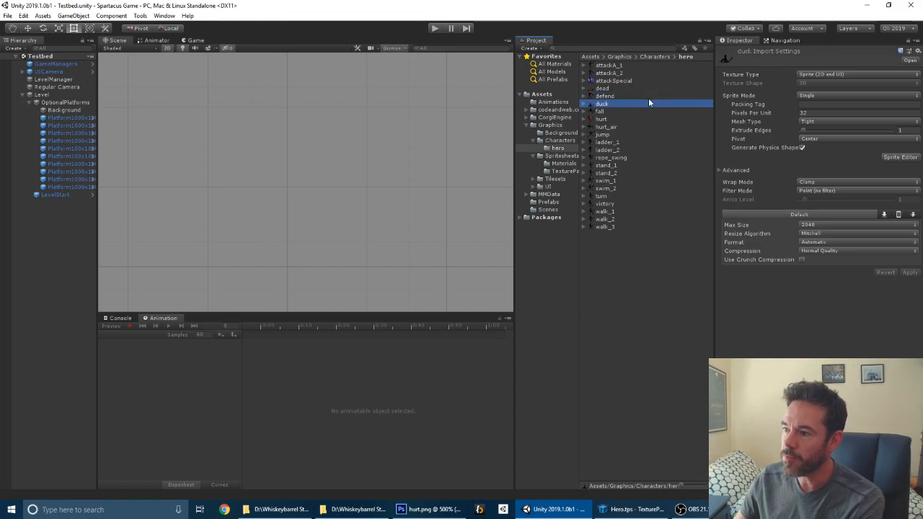
key("Down")
key("Down")
key("Down")
key("Down")
key("Down")
key("Down")
key("Down")
key("Down")
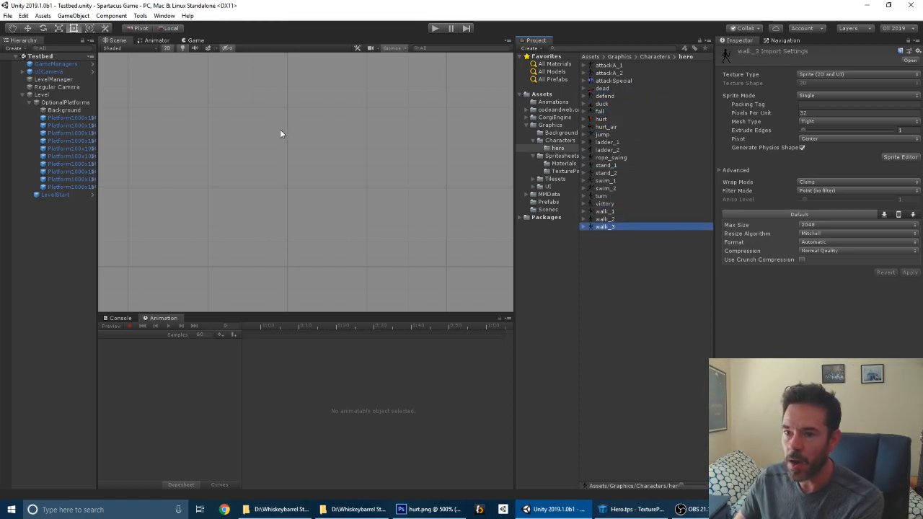
key("Up")
key("Up")
key("Up")
key("Up")
key("Up")
key("Up")
key("Up")
key("Up")
key("Up")
key("Up")
key("Up")
key("Up")
key("Up")
key("Up")
key("Up")
key("Up")
key("Up")
key("Up")
key("Up")
key("Up")
key("Up")
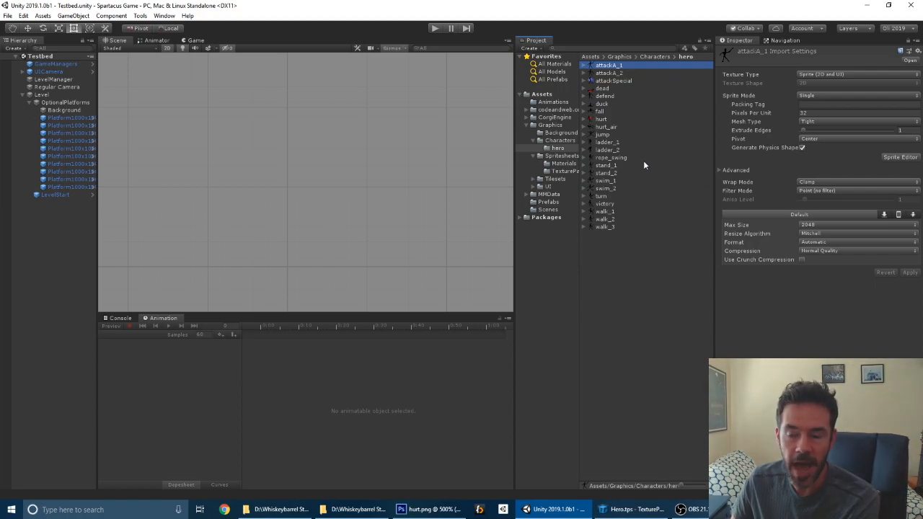
Open the Hero prefab from the Prefabs folder for editing, with the character centred in the scene.
left_click(545, 202)
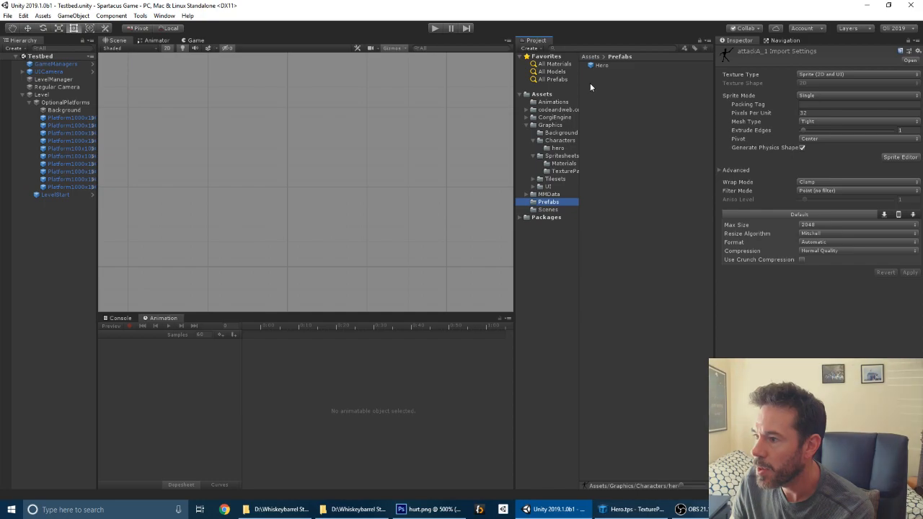
left_click(598, 64)
left_click(597, 64)
double_click(596, 66)
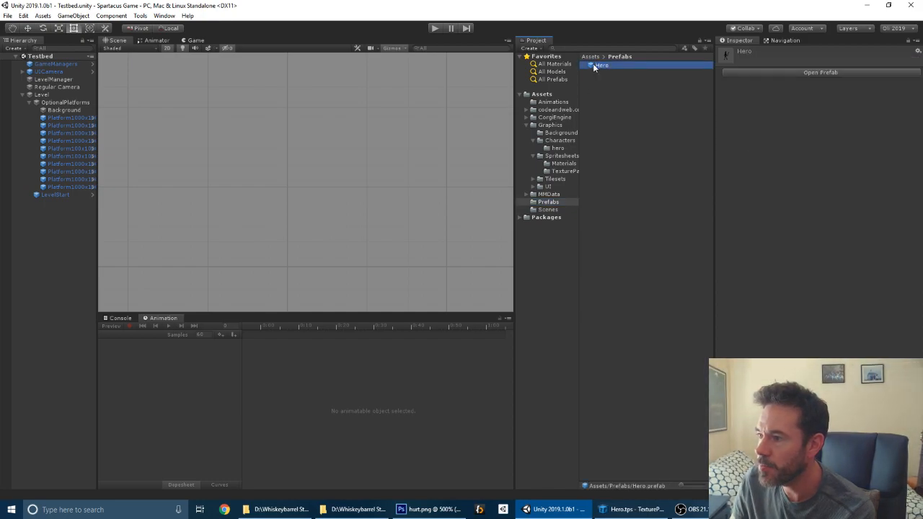
middle_click_drag(451, 136, 284, 184)
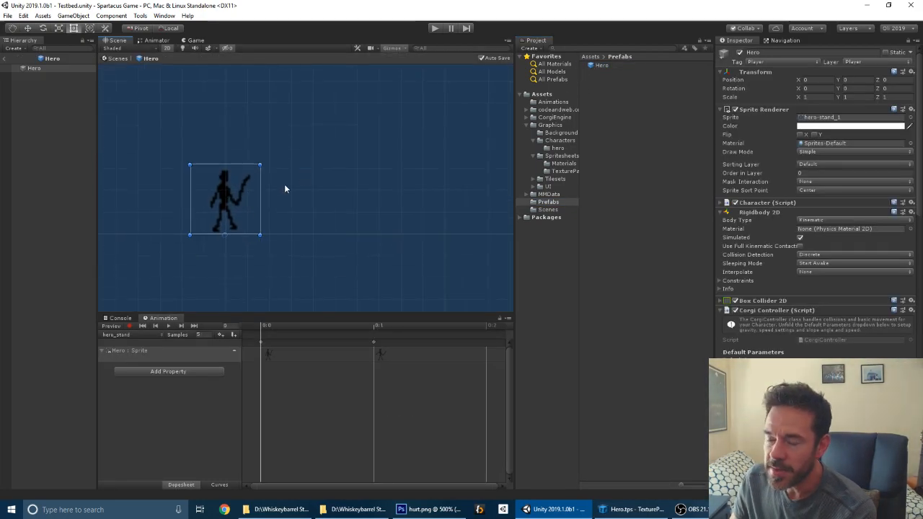
scroll(242, 219, "up", 2)
scroll(243, 225, "up", 2)
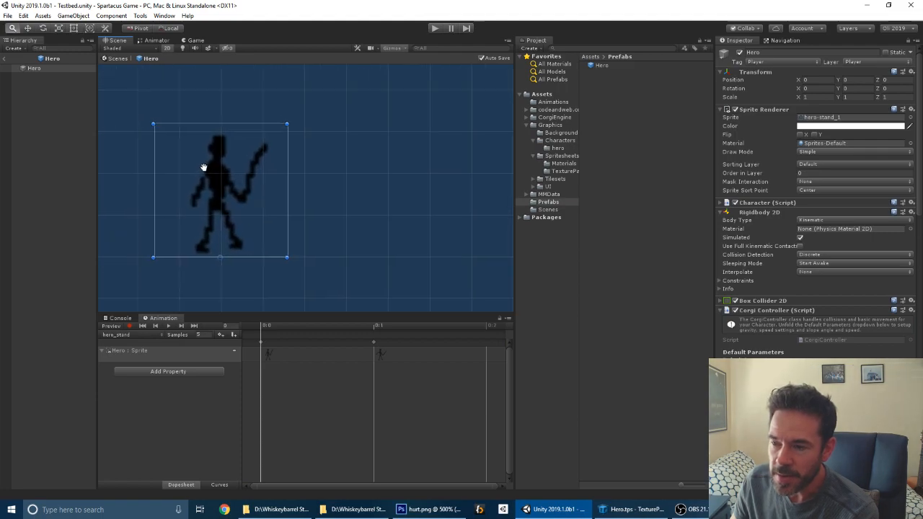
middle_click_drag(200, 165, 285, 178)
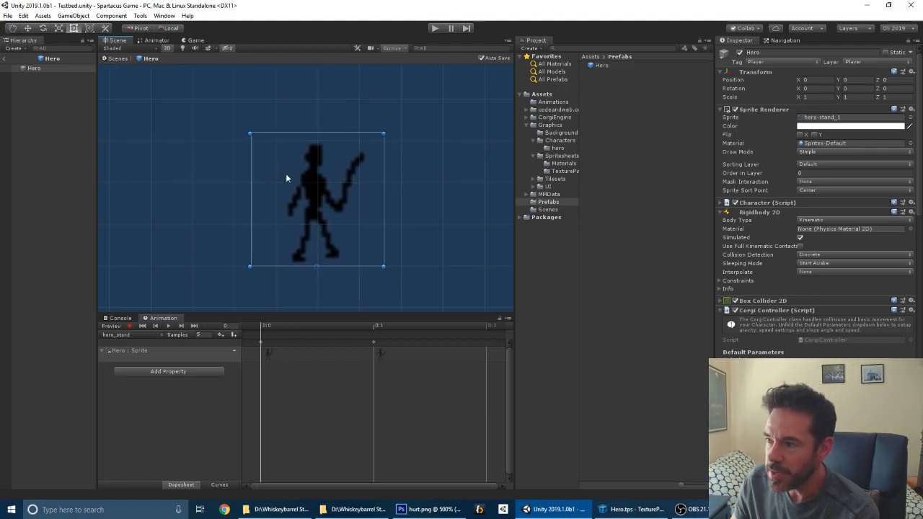
Look through the hero_attackA, hero_dead and hero_fall clips in the Animations folder.
left_click(553, 101)
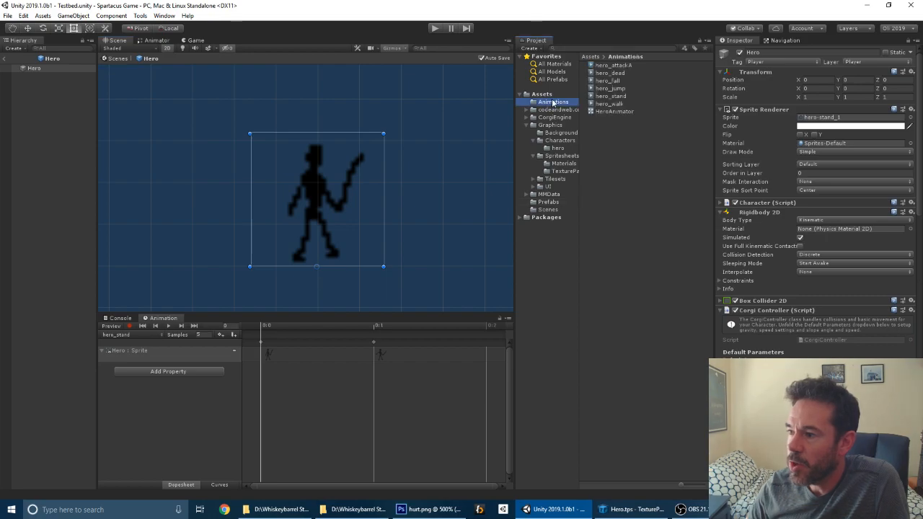
left_click(623, 65)
left_click(609, 73)
left_click(608, 81)
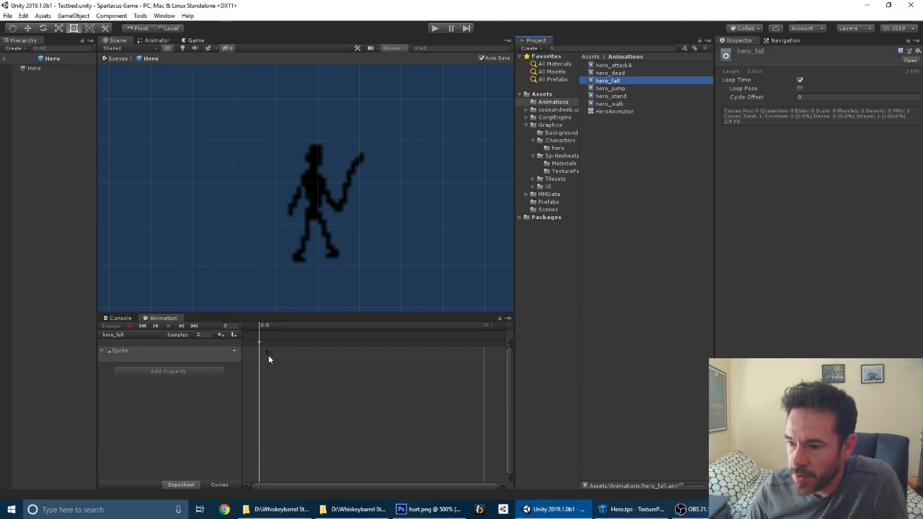
left_click(148, 334)
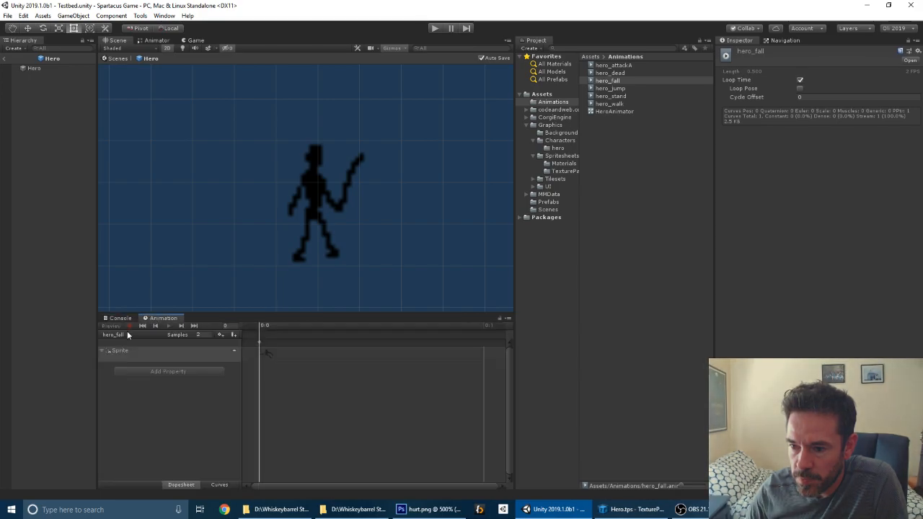
Preview the hero_attackA clip on the Hero object, keeping the whole attacking character in view.
left_click(33, 68)
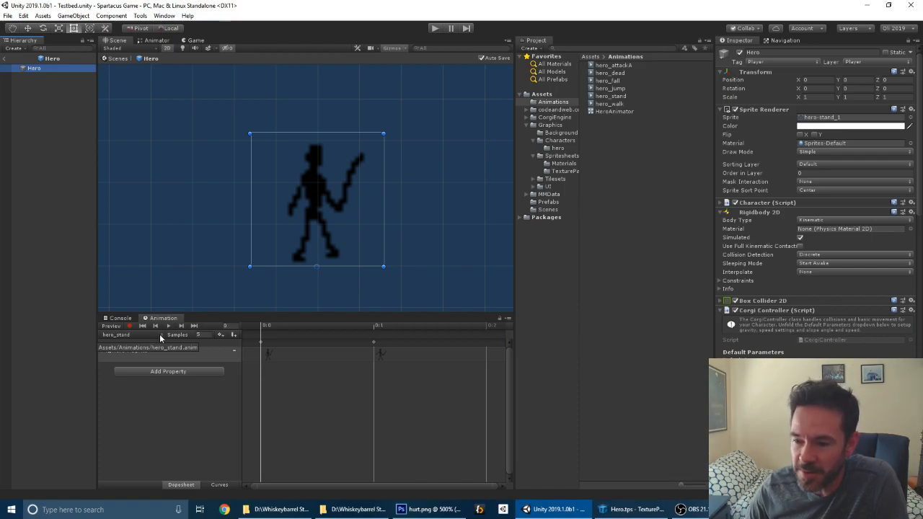
left_click(160, 334)
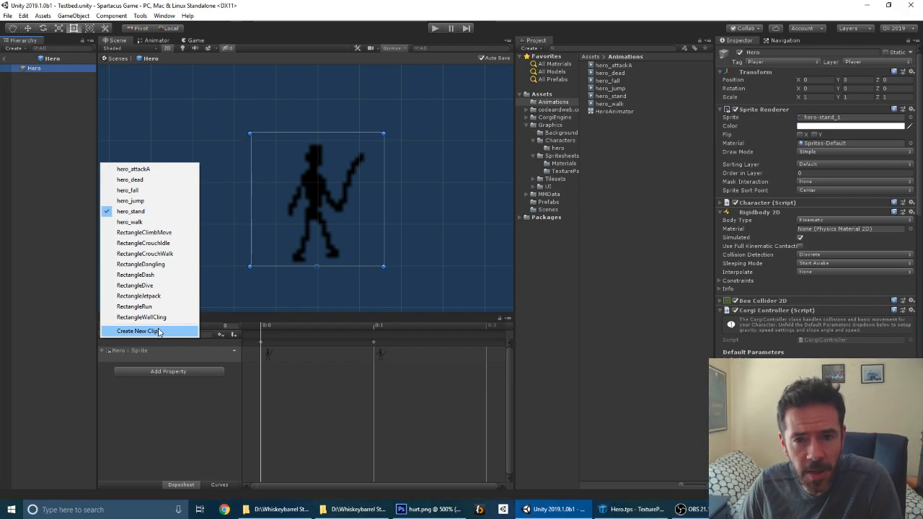
left_click(158, 169)
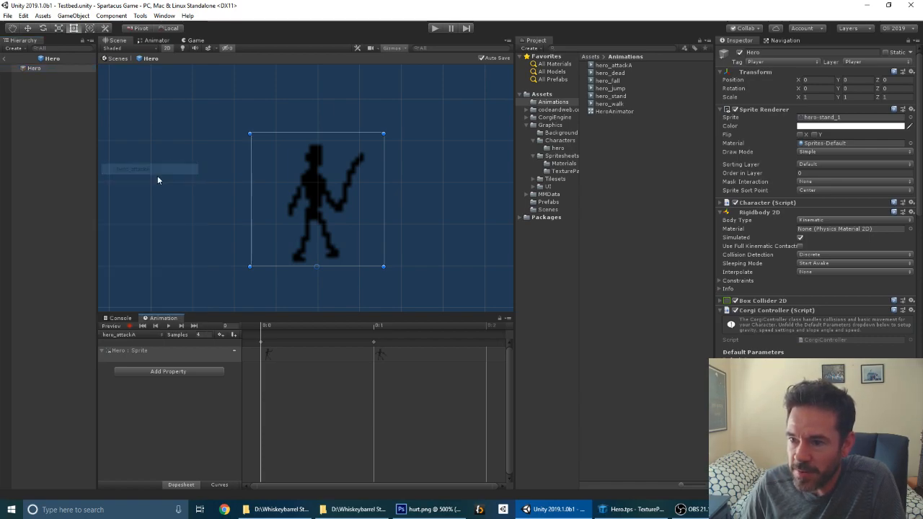
left_click(168, 326)
scroll(354, 198, "down", 4)
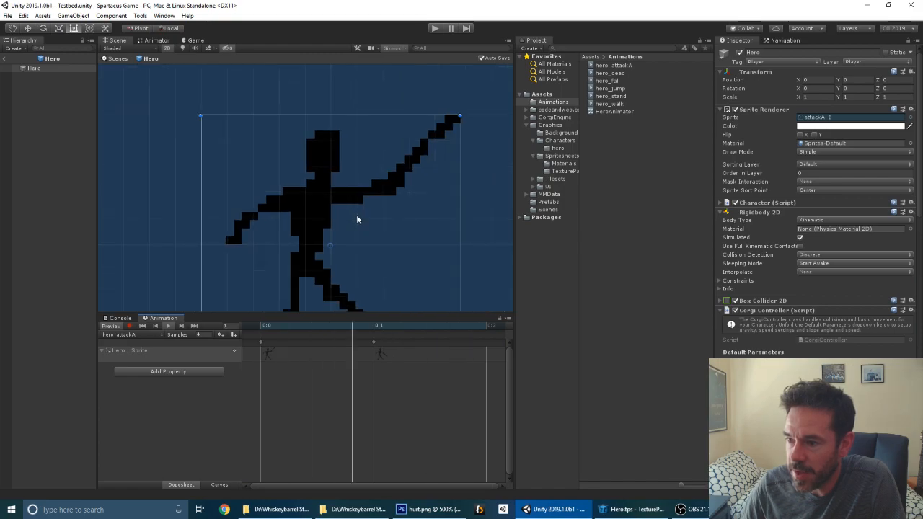
scroll(360, 227, "down", 3)
middle_click_drag(470, 241, 423, 173)
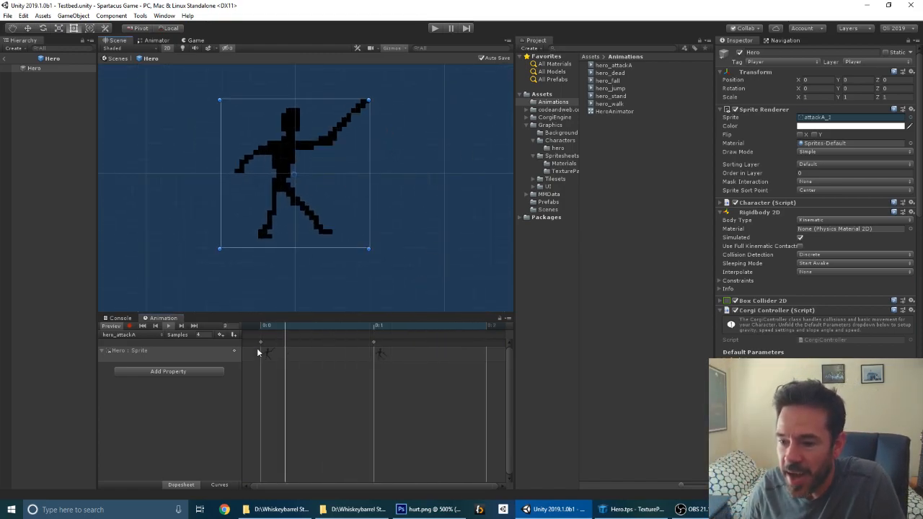
Play the hero_walk clip on the Hero and stop the preview.
left_click(133, 335)
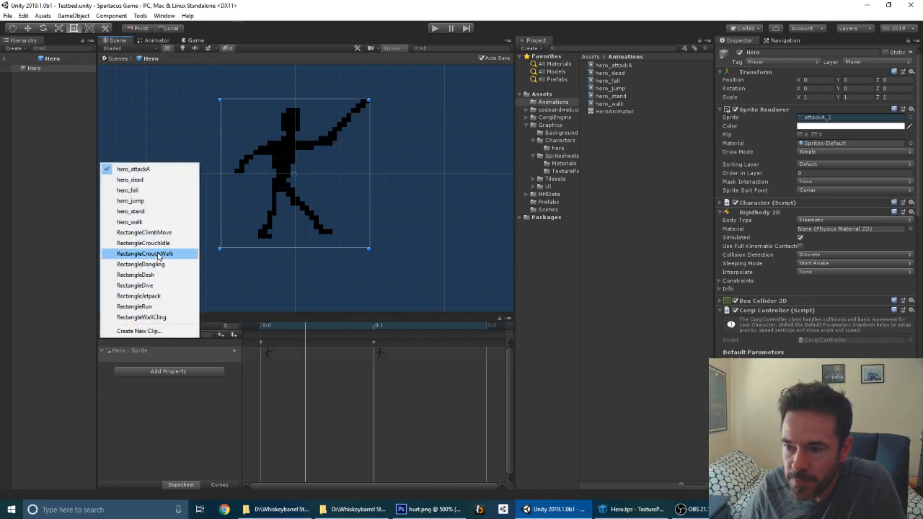
left_click(160, 222)
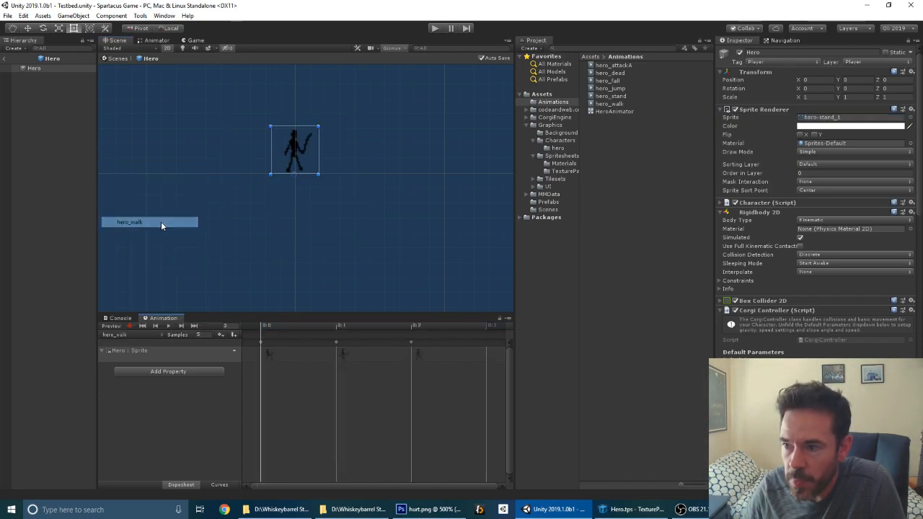
left_click(168, 326)
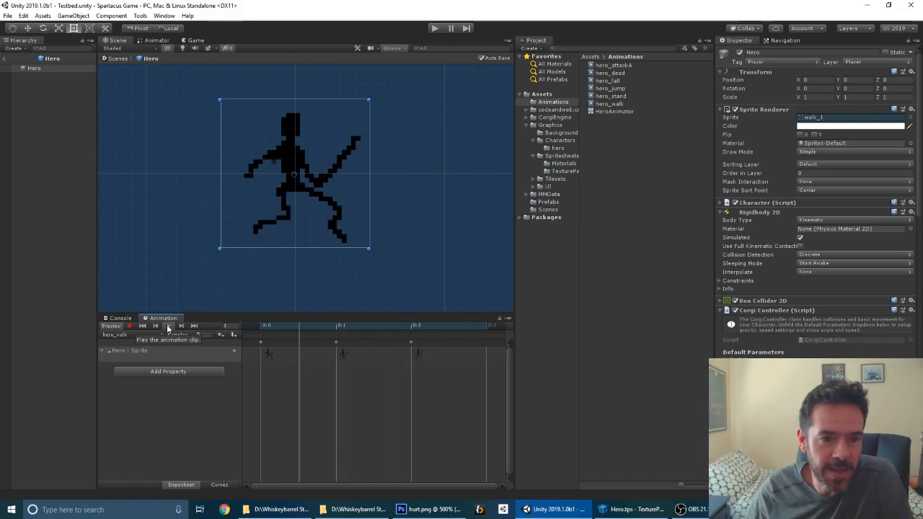
left_click(168, 326)
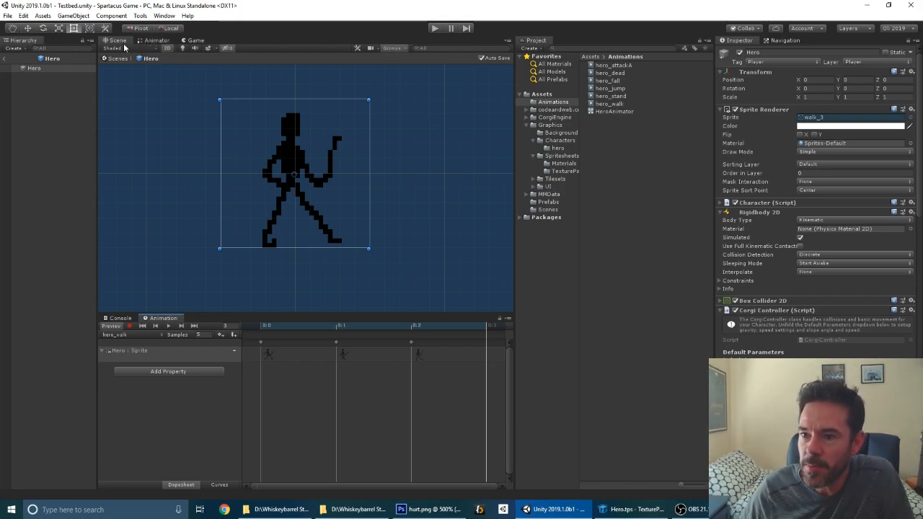
Examine the HeroAnimator state machine, from the Entry and idle states down through the movement and attack states.
left_click(157, 42)
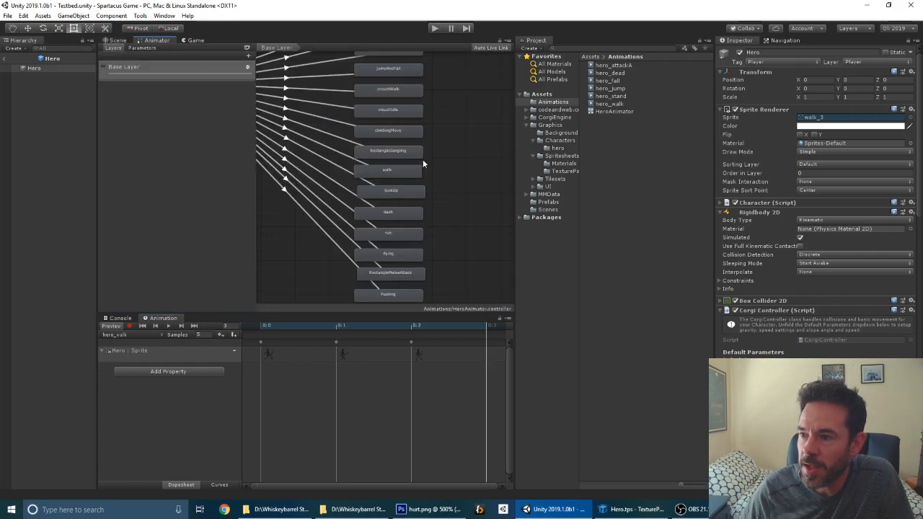
scroll(424, 164, "down", 3)
scroll(423, 166, "up", 6)
scroll(458, 104, "down", 2)
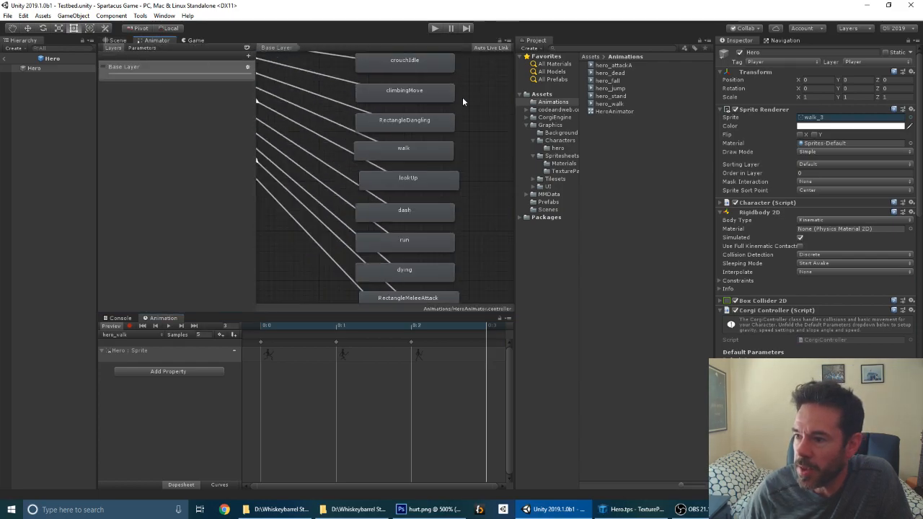
mouse_move(473, 91)
middle_mouse_down()
mouse_move(463, 181)
mouse_move(473, 285)
middle_mouse_up()
mouse_move(492, 167)
middle_mouse_down()
mouse_move(491, 206)
mouse_move(505, 222)
middle_mouse_up()
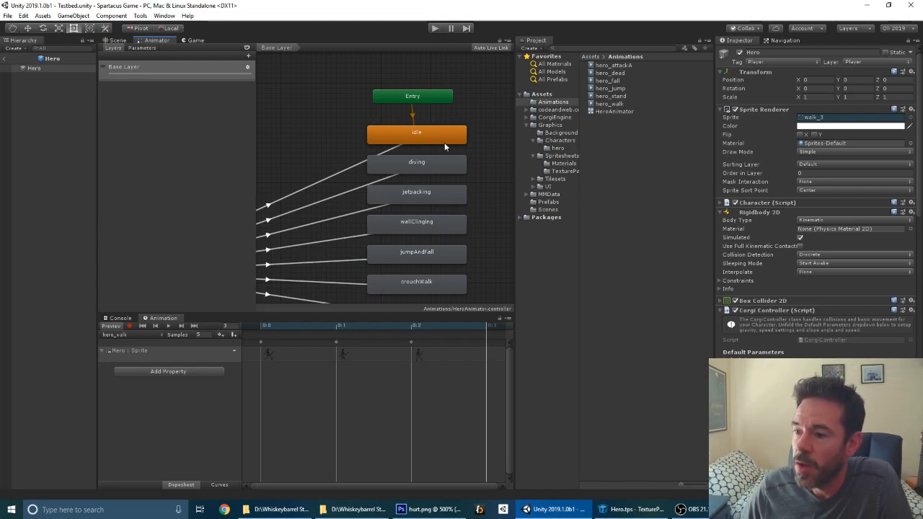
middle_click_drag(329, 257, 461, 176)
middle_click_drag(338, 179, 209, 166)
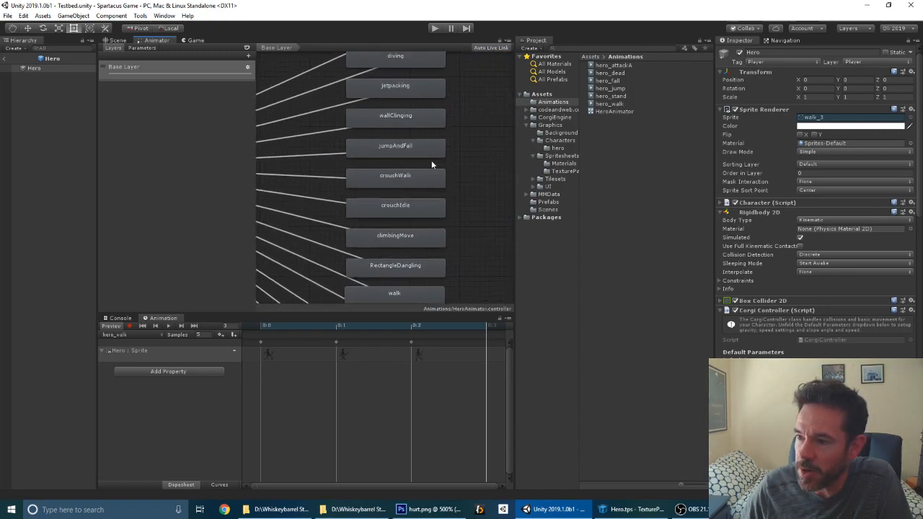
middle_click_drag(468, 103, 453, 196)
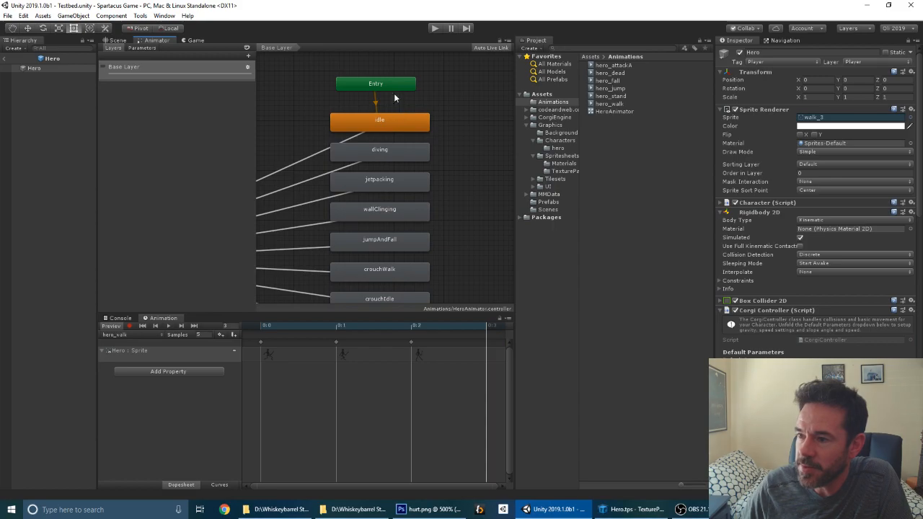
Check the motions assigned to the idle, diving and jetpacking states, and open the Blend Tree of the jumpAndFall state.
left_click(396, 124)
left_click(396, 151)
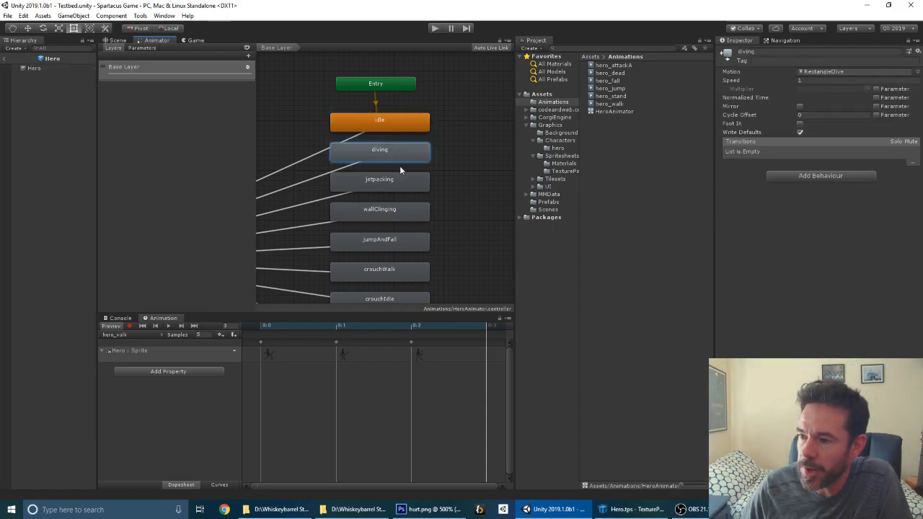
left_click(402, 178)
left_click_drag(404, 123, 410, 119)
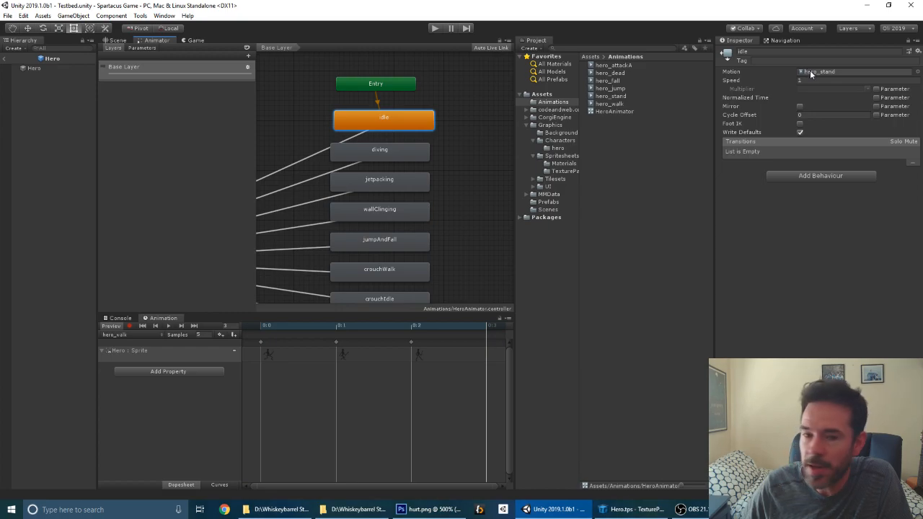
scroll(451, 216, "down", 1)
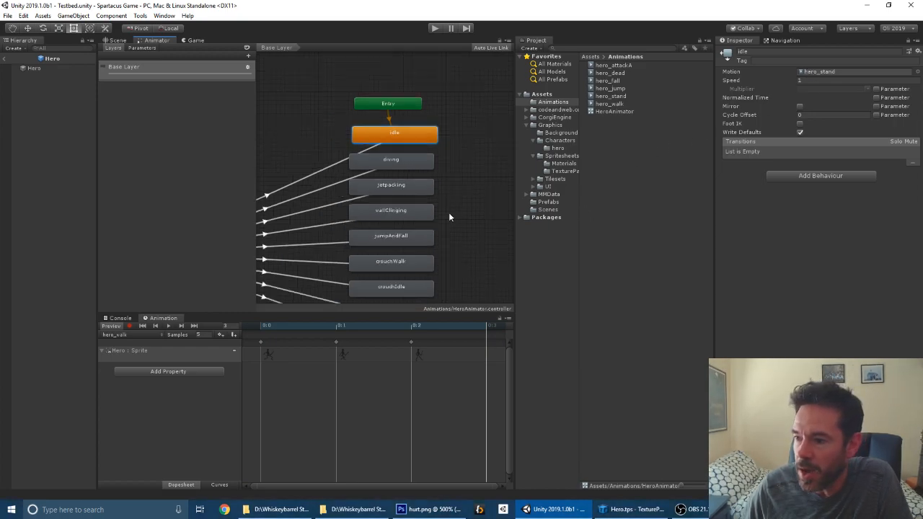
left_click(391, 232)
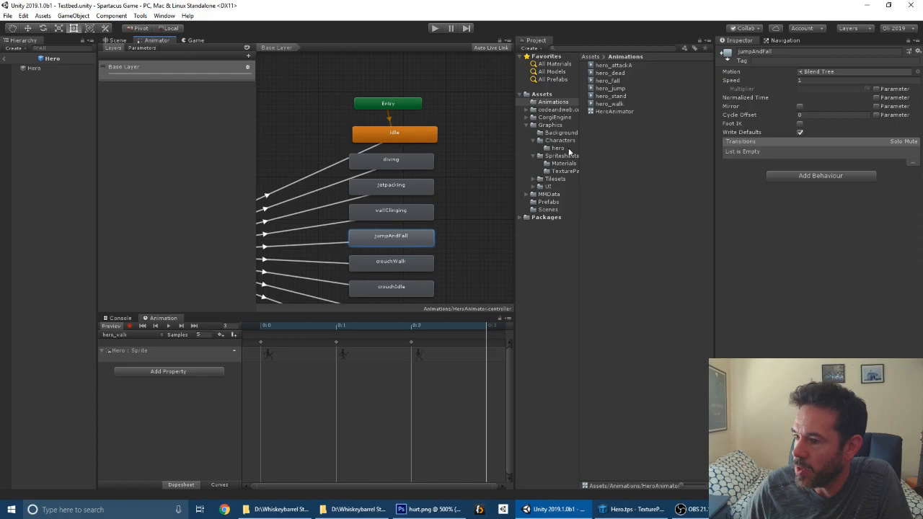
double_click(809, 72)
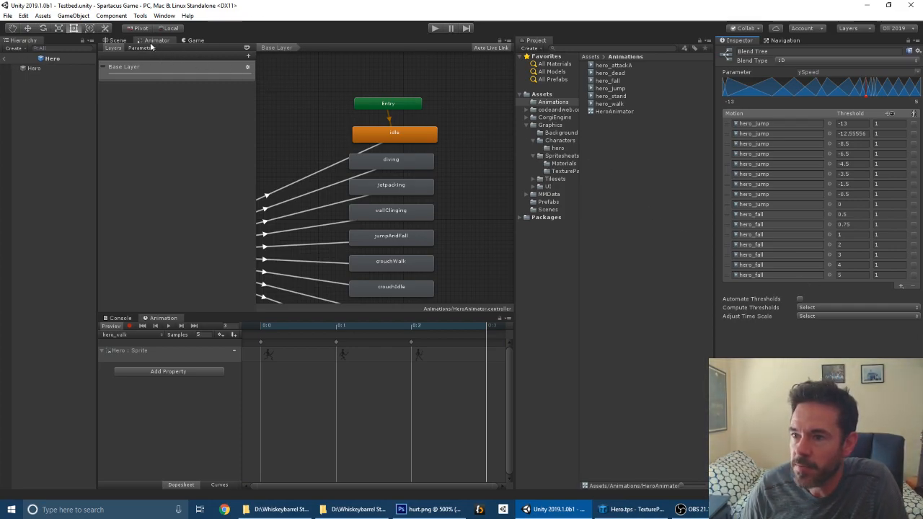
Set the Hero's Speed Acceleration On Ground to 5.09 in the Corgi Controller and look through its remaining character scripts.
left_click(117, 41)
left_click(32, 69)
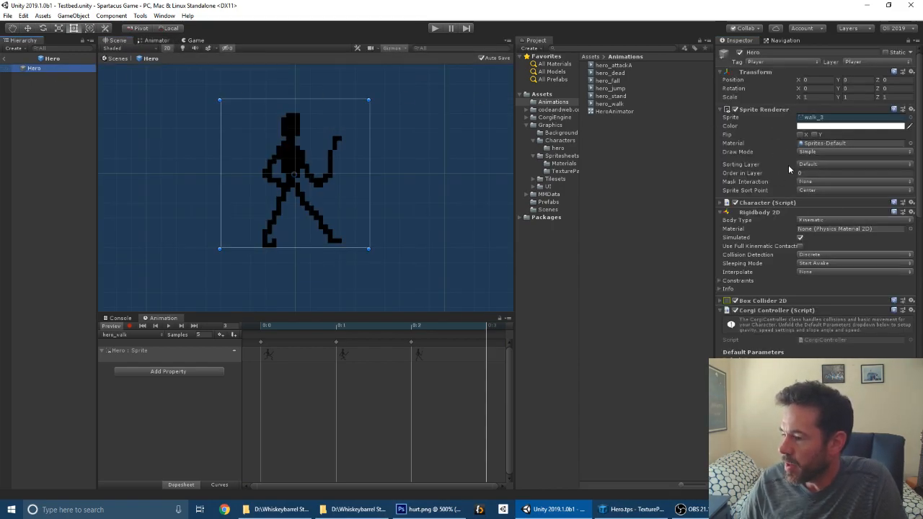
scroll(752, 285, "down", 10)
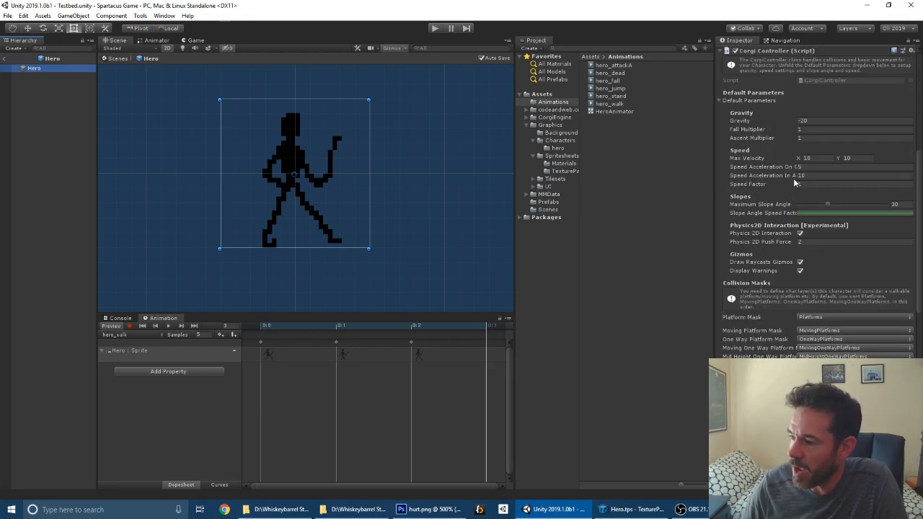
mouse_move(796, 168)
left_mouse_down()
mouse_move(817, 172)
mouse_move(801, 170)
left_mouse_up()
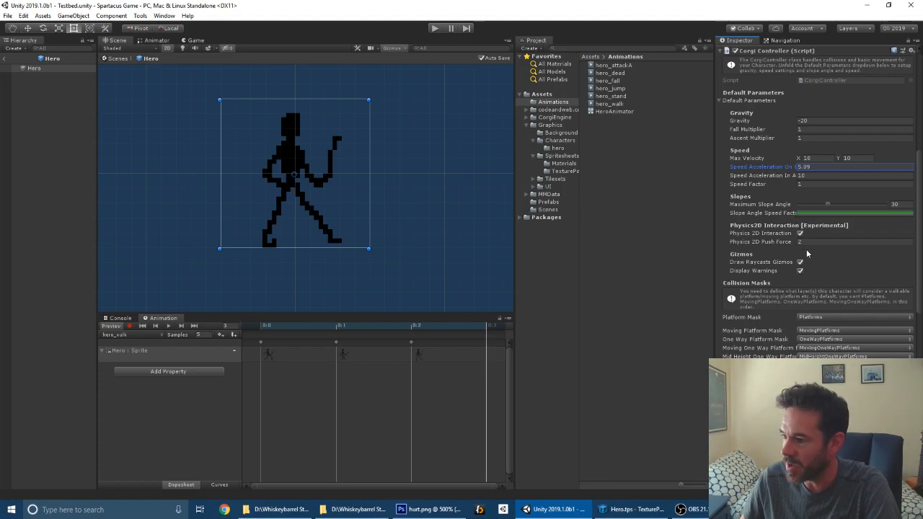
scroll(826, 243, "down", 8)
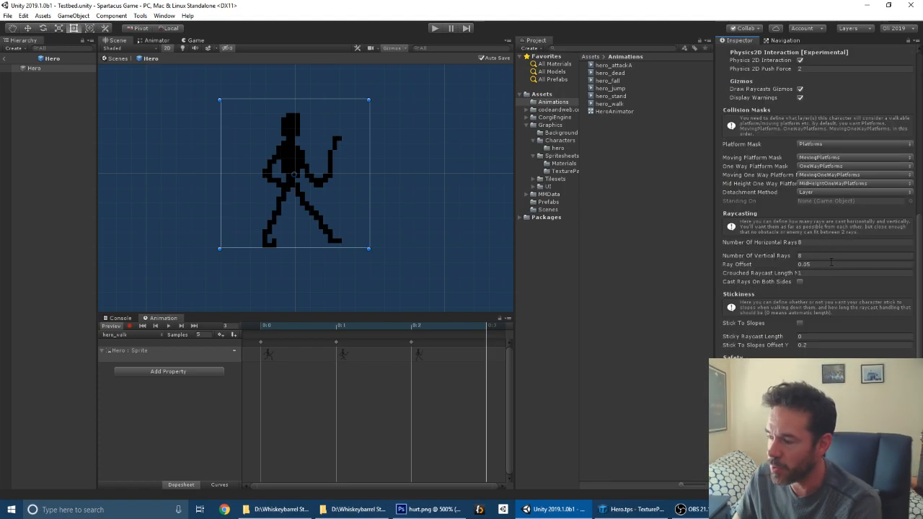
scroll(804, 245, "down", 4)
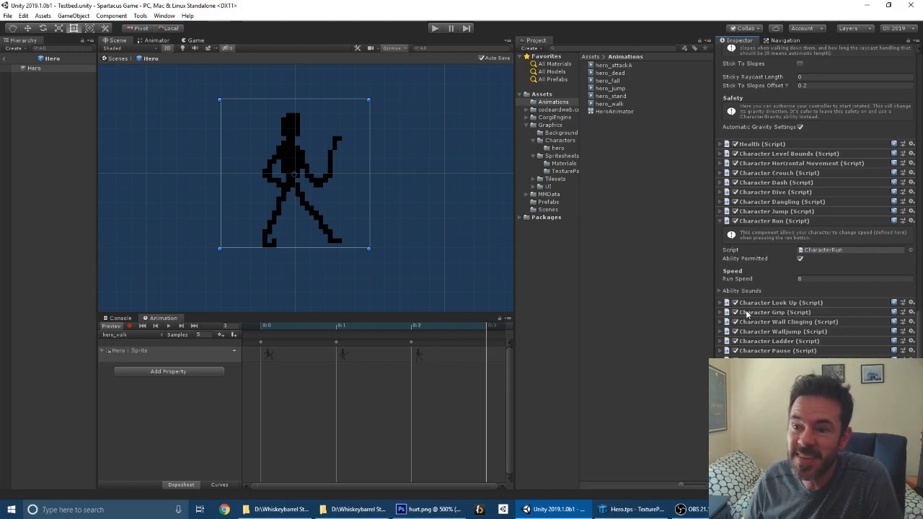
Leave the Hero prefab for the Testbed scene, focus on the Level object and switch to the Hand tool.
left_click(5, 58)
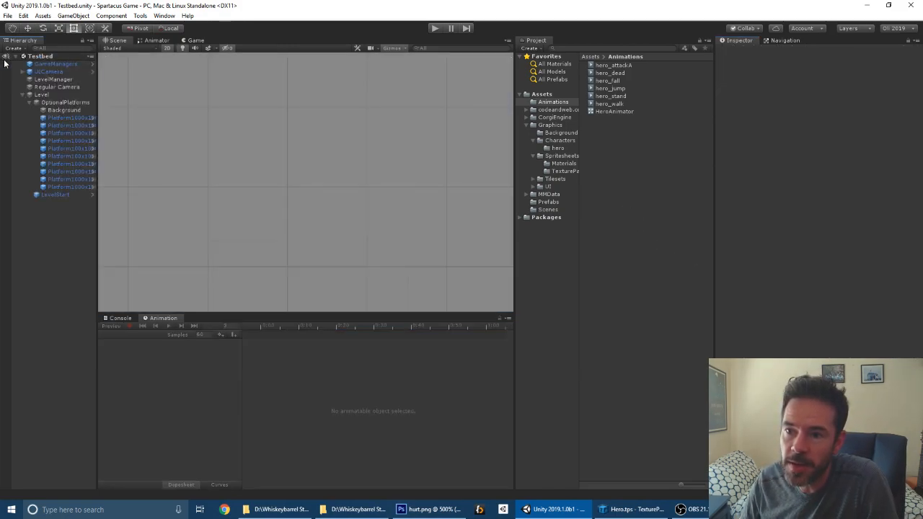
double_click(41, 94)
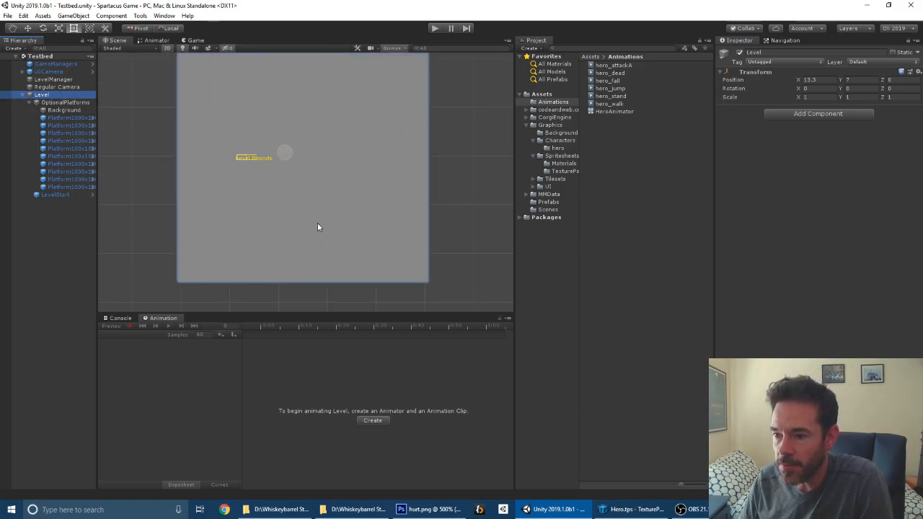
scroll(291, 213, "down", 5)
key("w")
key("q")
key("w")
key("e")
key("q")
left_click_drag(455, 254, 221, 119)
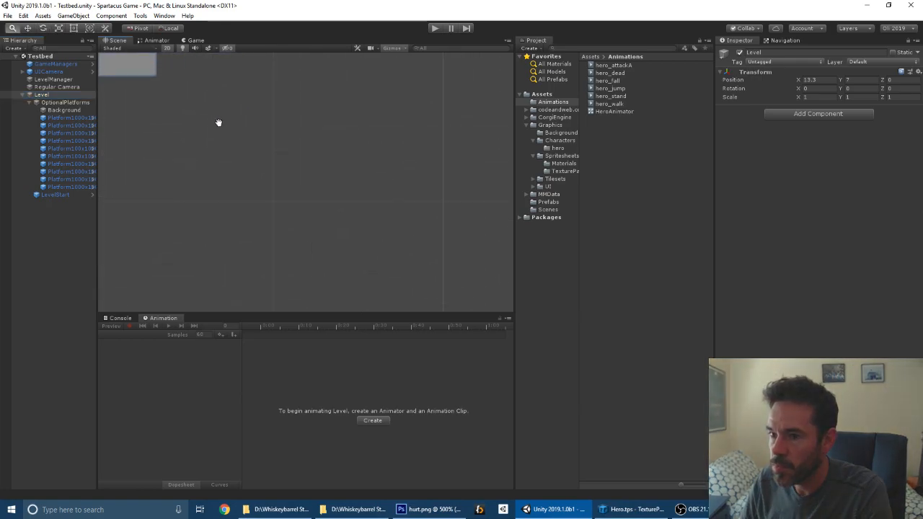
Frame the walled starting area of the level, with the LevelStart marker and surrounding platforms in view.
double_click(64, 104)
double_click(67, 117)
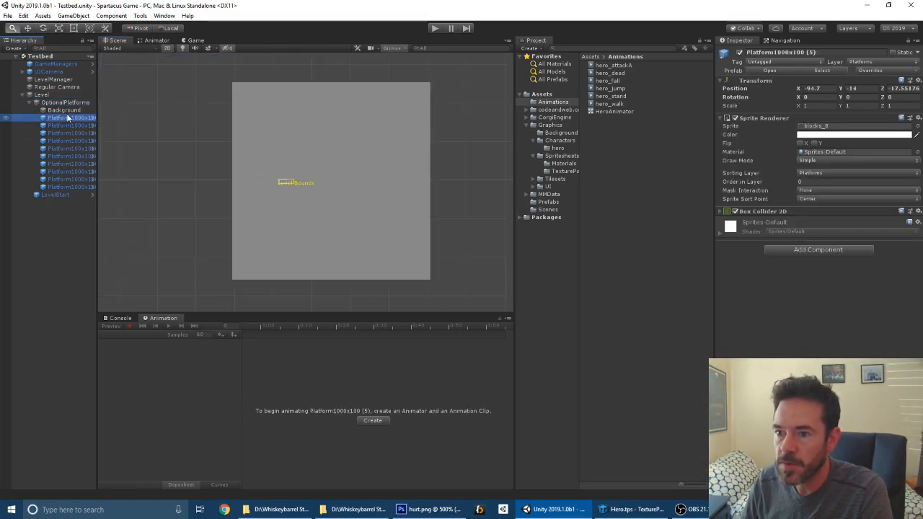
left_click_drag(361, 128, 237, 202)
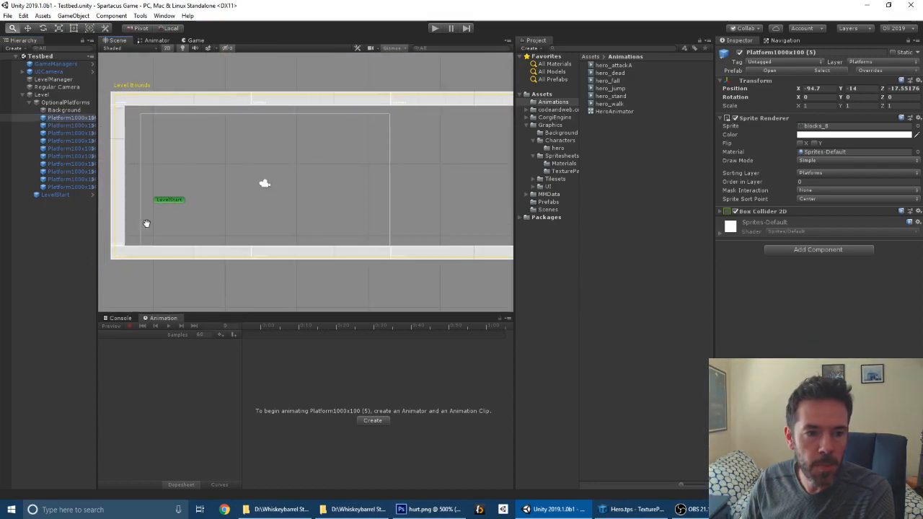
left_click_drag(372, 213, 406, 206)
left_click_drag(221, 157, 263, 167)
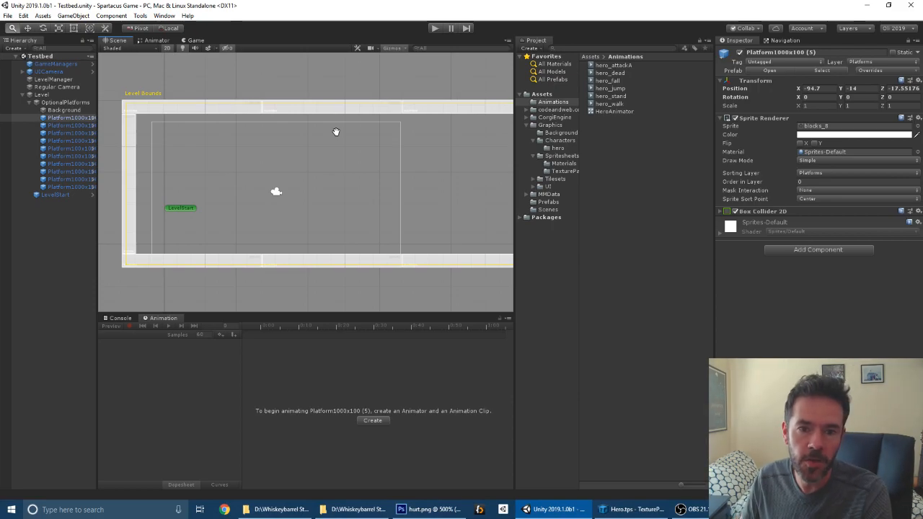
Run the Testbed scene and walk the hero right and left to test the animations.
left_click(435, 29)
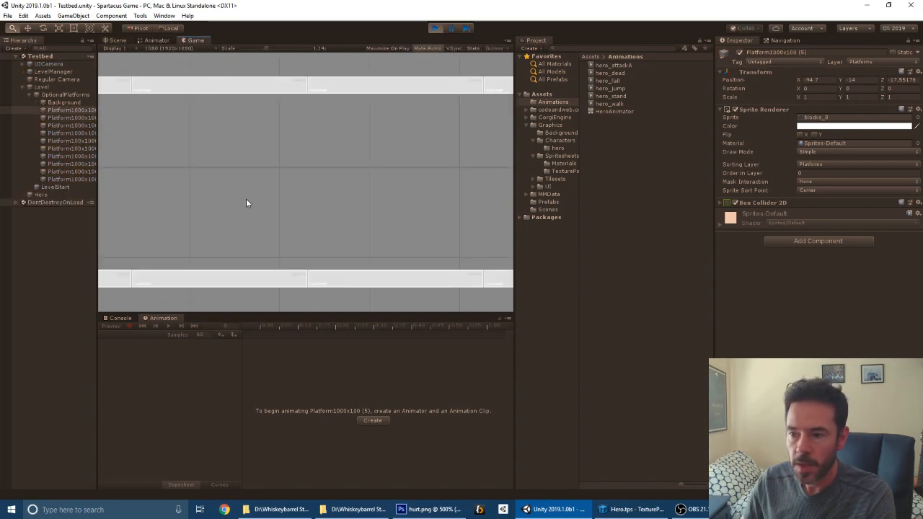
key("Right")
key("Left")
key("Right")
Detach the Game view into a floating window over the editor and stop the running game.
left_click_drag(201, 41, 0, 317)
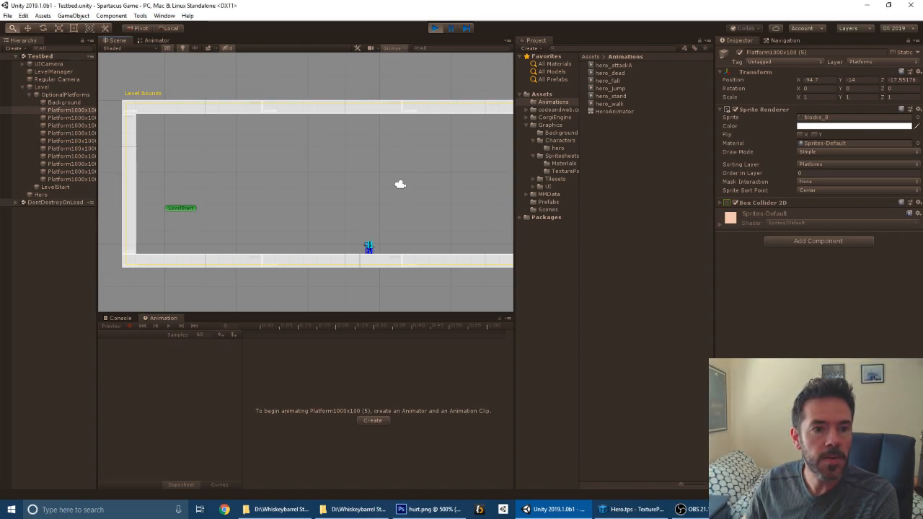
left_click_drag(0, 123, 235, 42)
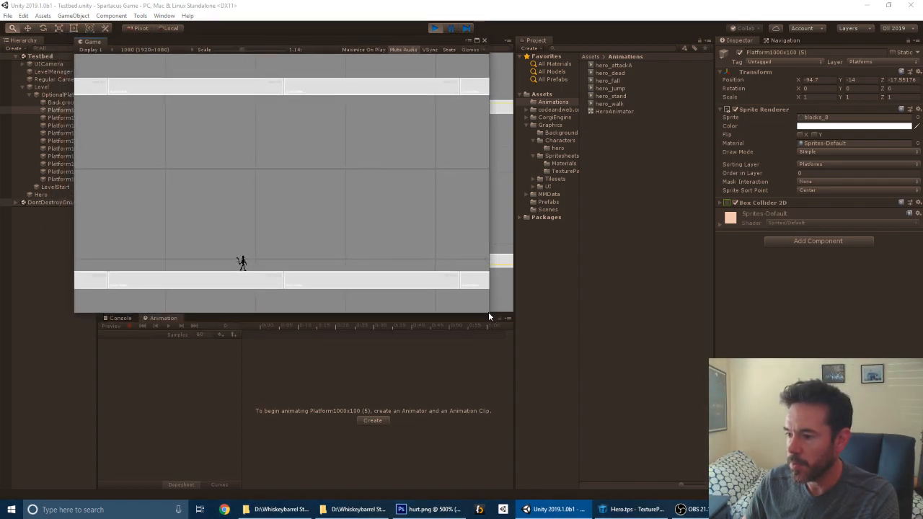
left_click_drag(90, 41, 195, 85)
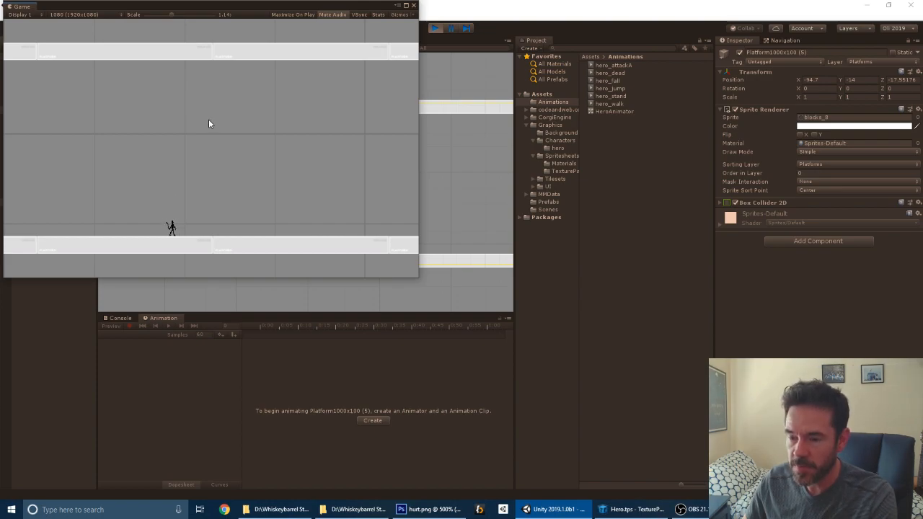
left_click(296, 15)
left_click_drag(293, 9, 443, 92)
left_click(434, 28)
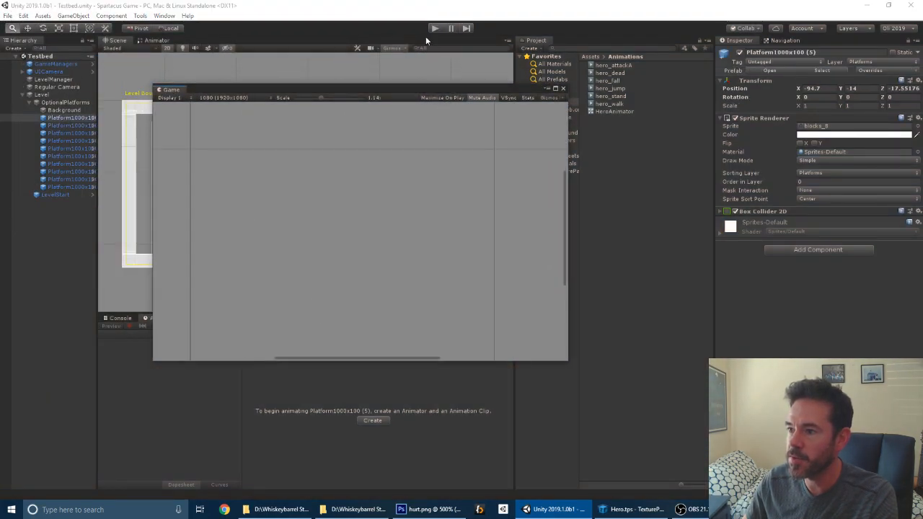
Run the Testbed scene in the floating Game window and enlarge the game display to a scale of about 1.53.
left_click(433, 27)
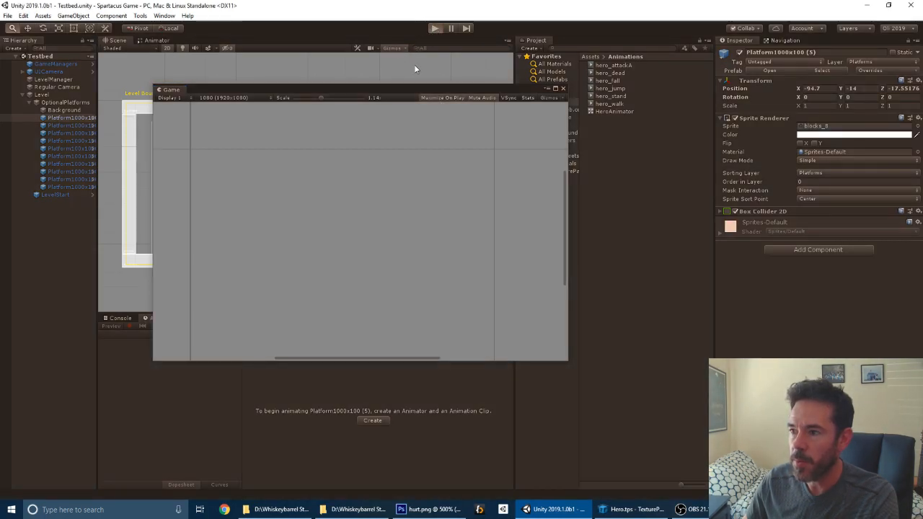
key("d")
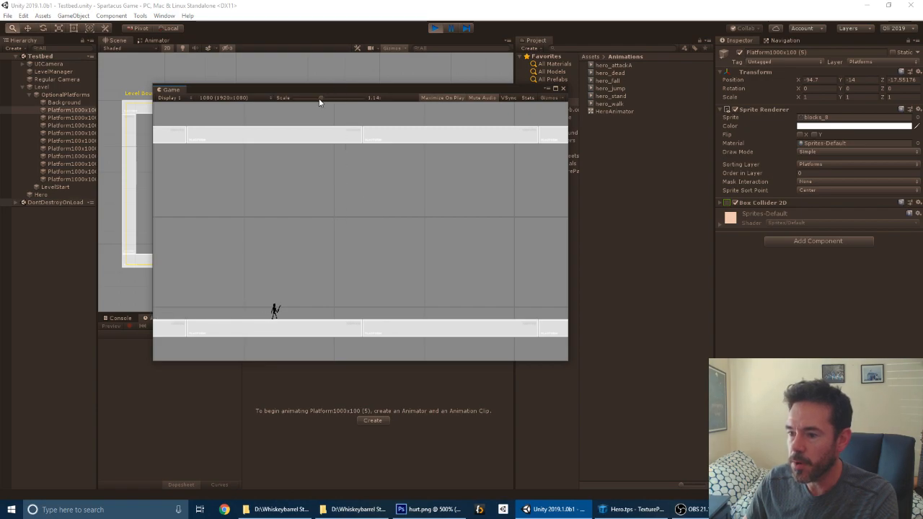
left_click_drag(320, 99, 328, 100)
Walk the hero back and forth along the floor and jump repeatedly to test the walk and jump animations.
key("a")
key("d")
key("a")
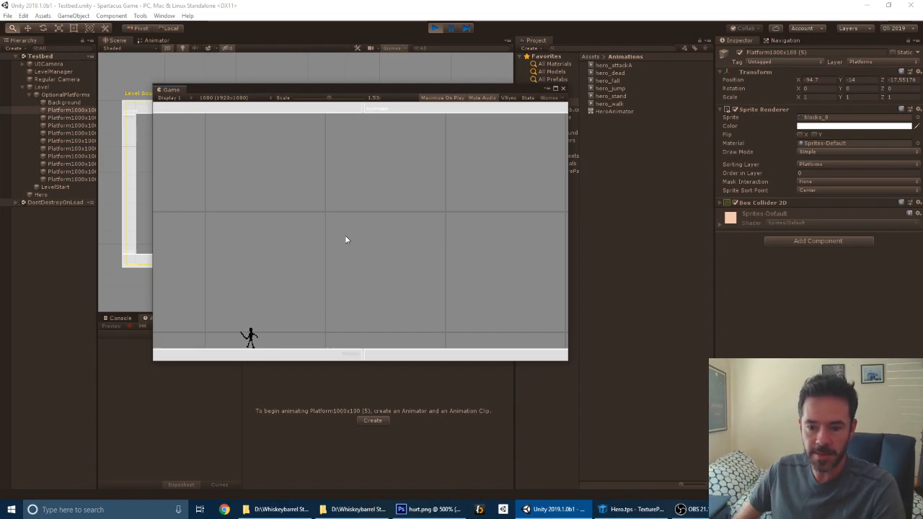
key("d")
key("space")
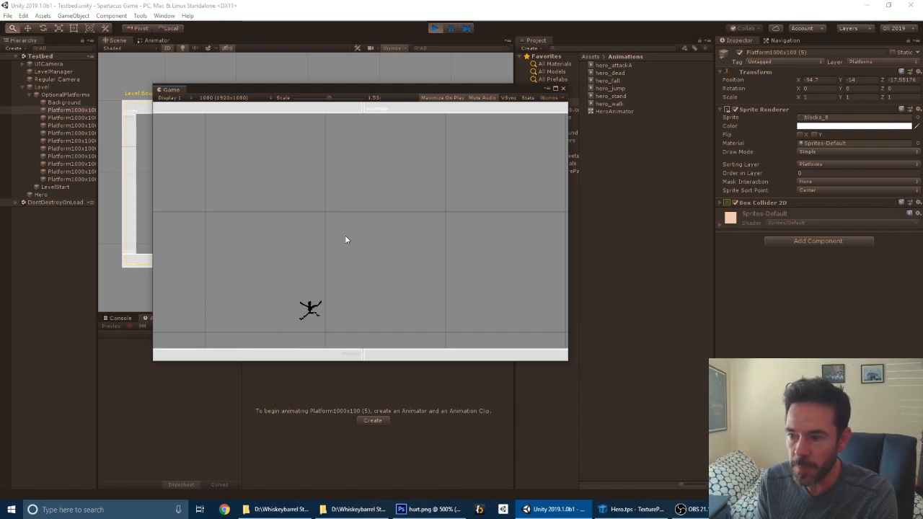
key("space")
key("space")
key("space")
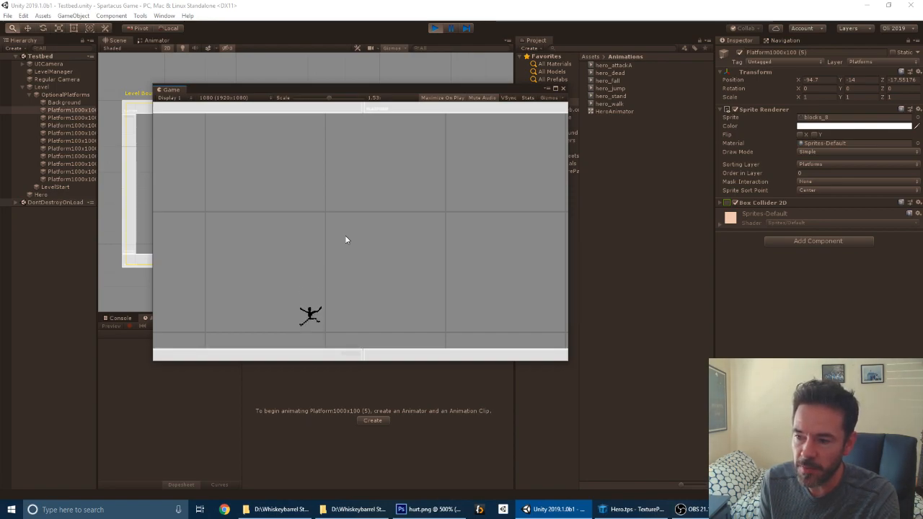
Make the hero run and jump in both directions, changing direction between jumps, to test movement combined with jumping.
key("d")
key("space")
key("a")
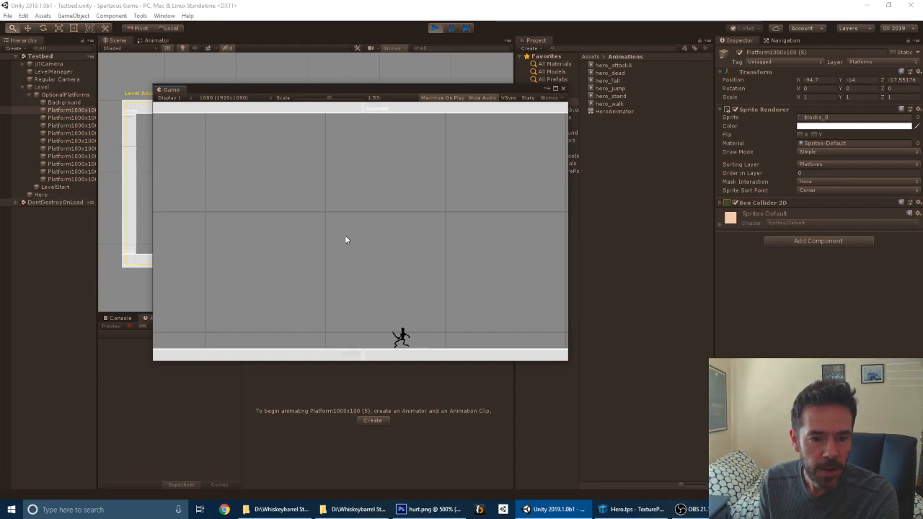
key("d")
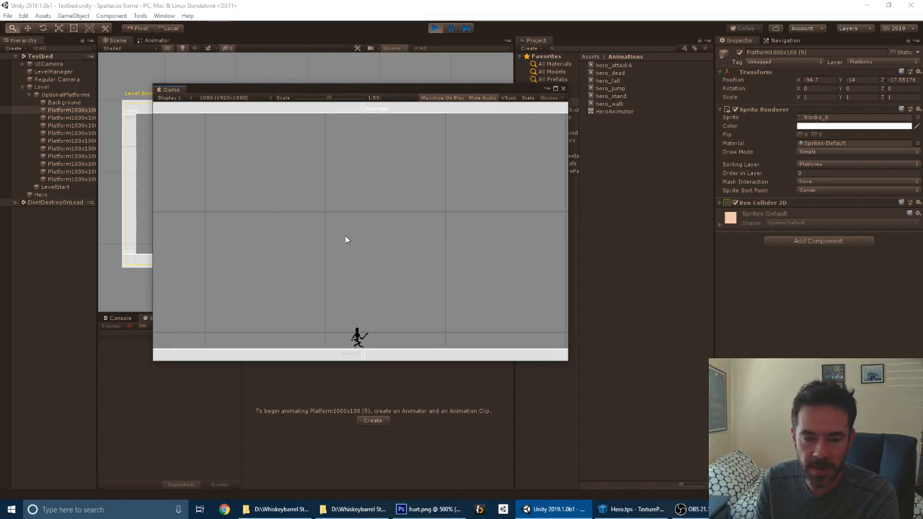
key("a")
key("space")
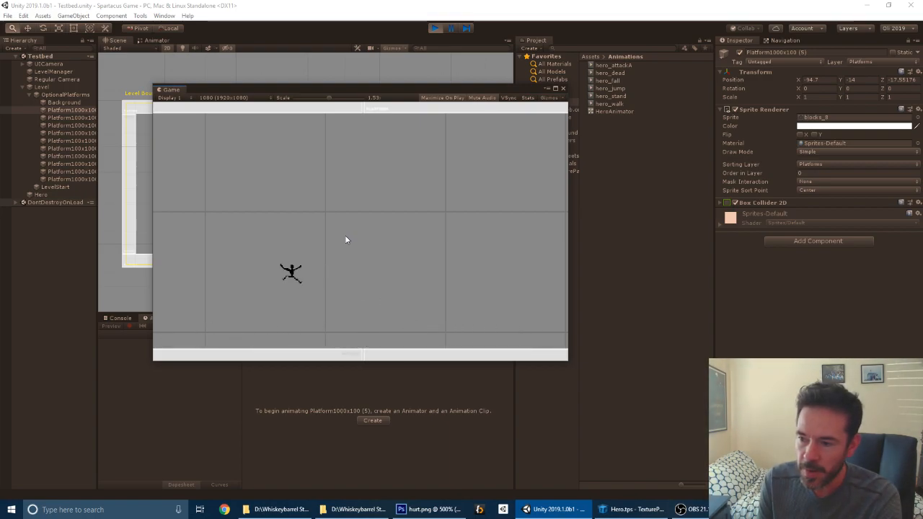
key("a")
key("d")
key("space")
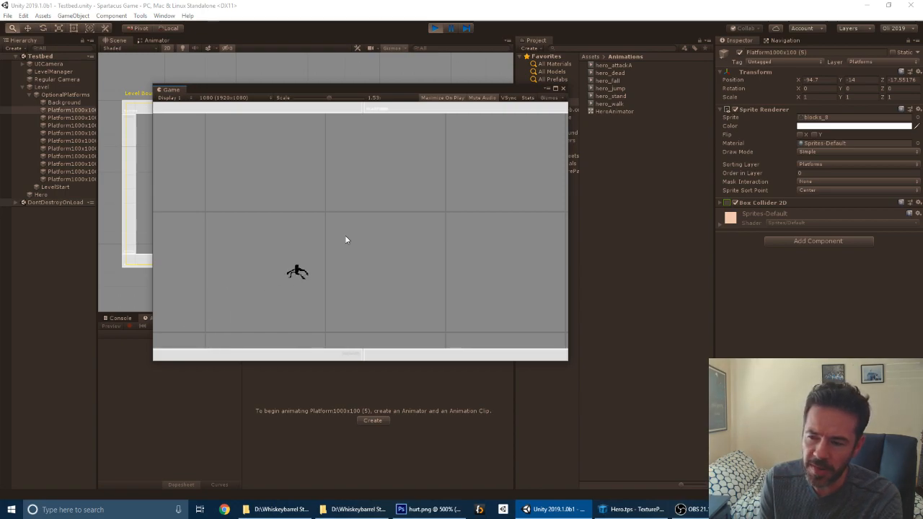
key("a")
key("space")
key("d")
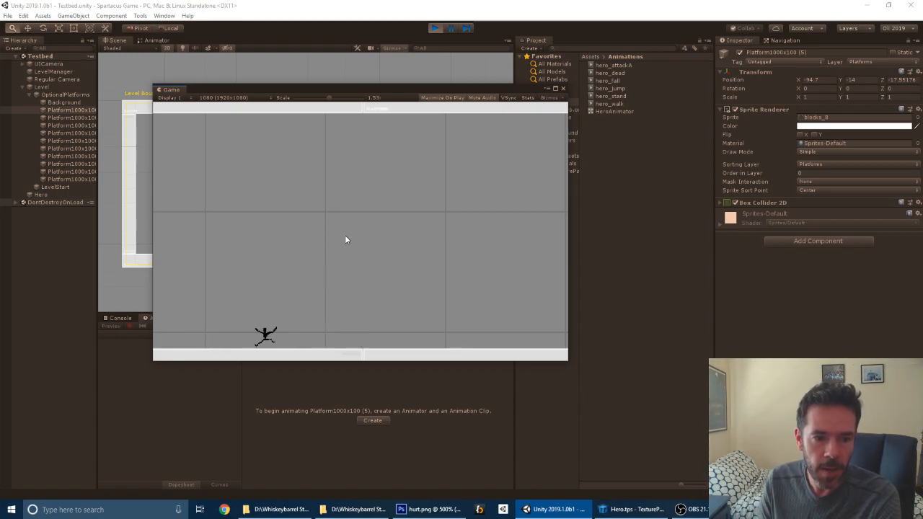
key("a")
key("space")
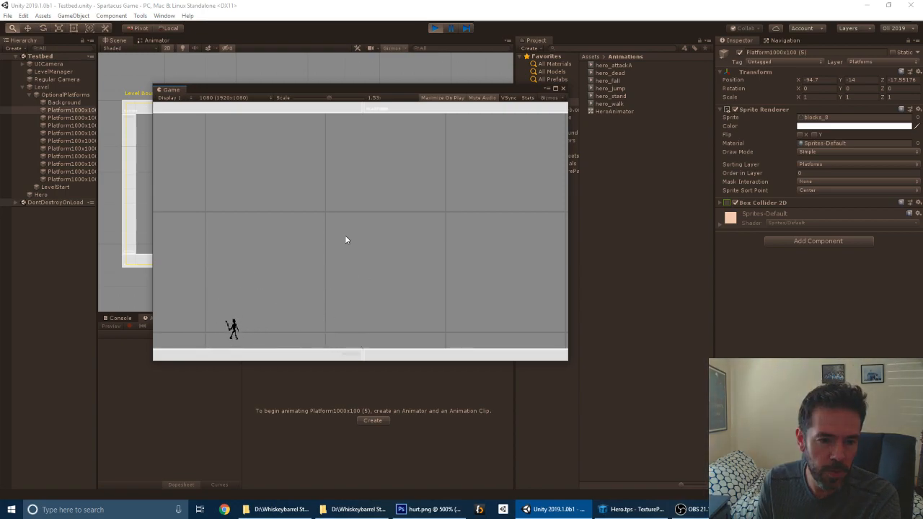
Jump twice with the hero on the spot and walk it both ways, ending up facing right.
key("space")
key("space")
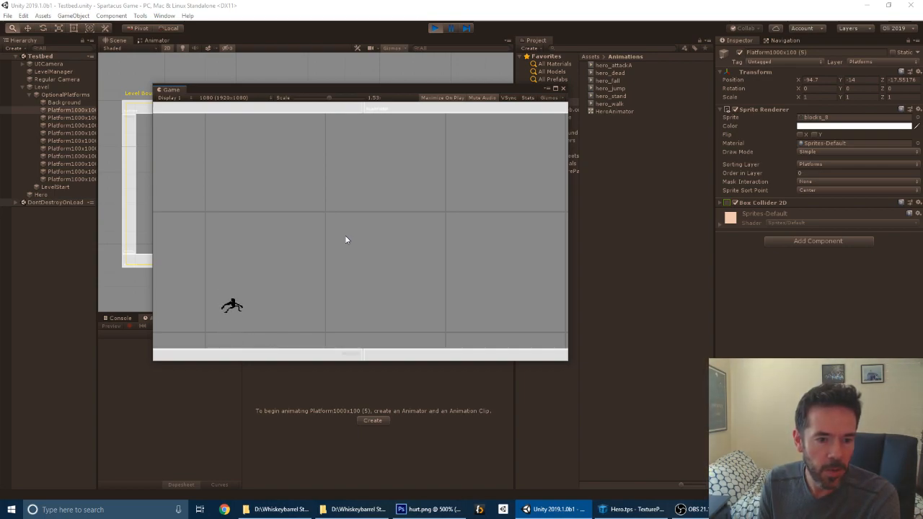
key("d")
key("a")
key("d")
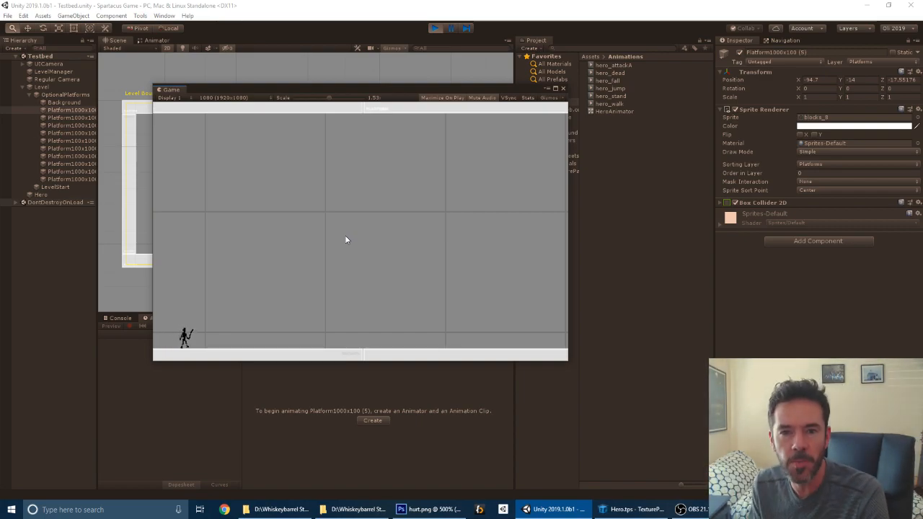
Alternate rightward and leftward runs with jumps to check how the hero switches between its stand, walk, jump and fall animations.
key("d")
key("space")
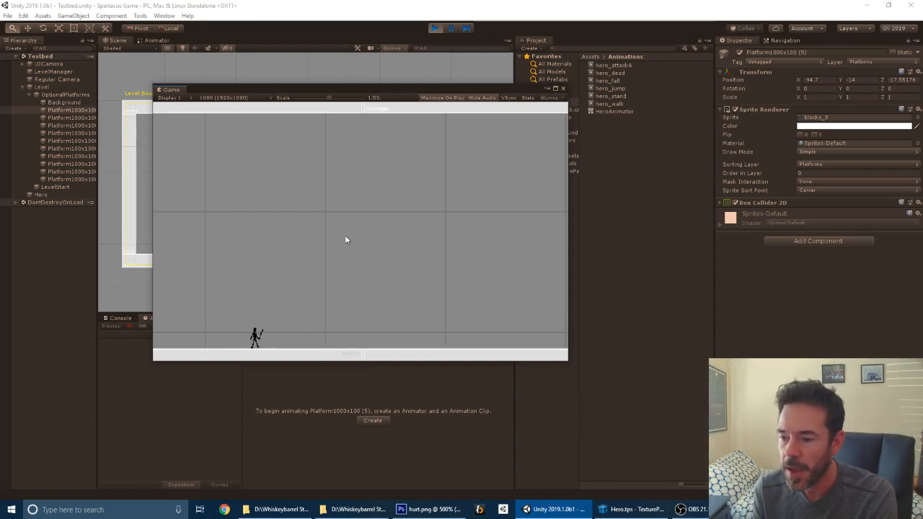
key("d")
key("a")
key("space")
key("d")
key("a")
key("space")
key("d")
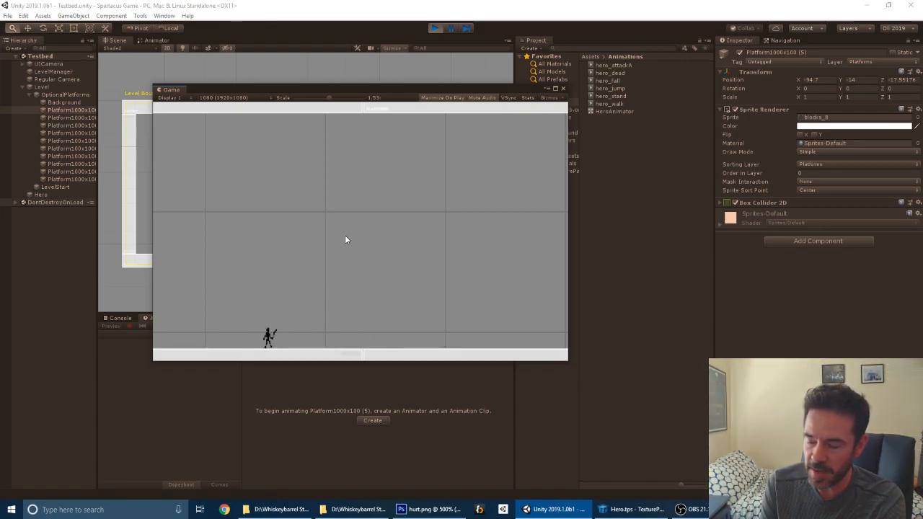
key("d")
key("space")
key("a")
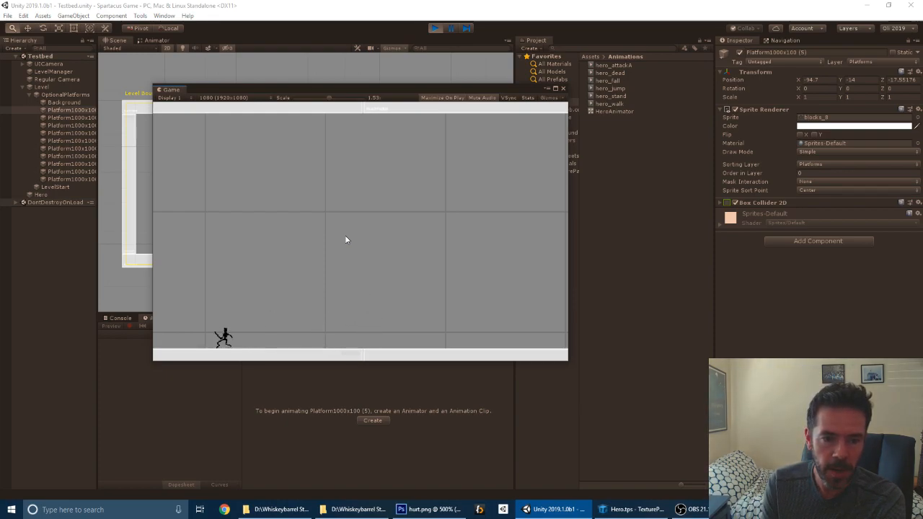